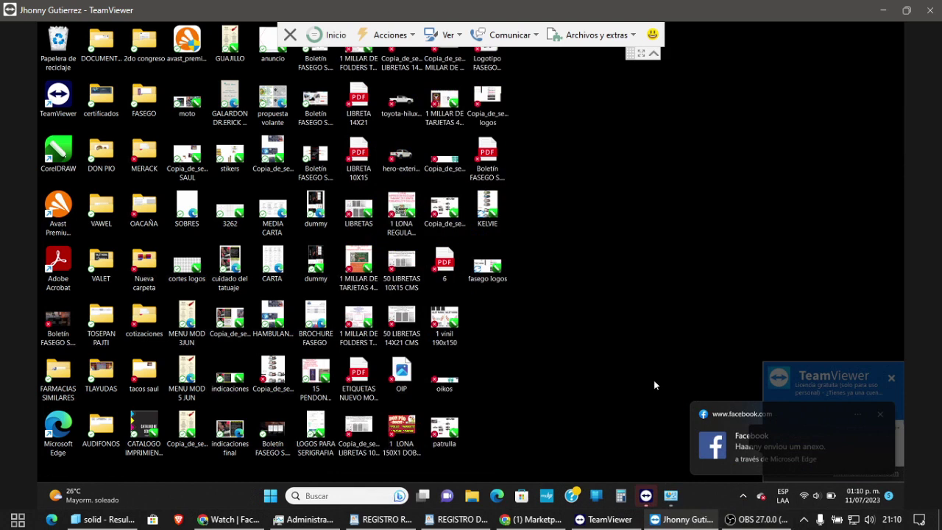
Search for Adobe Illustrator 2022 on the remote computer and open the folder containing its shortcut.
{"action": "left_click", "coordinate": [318, 496]}
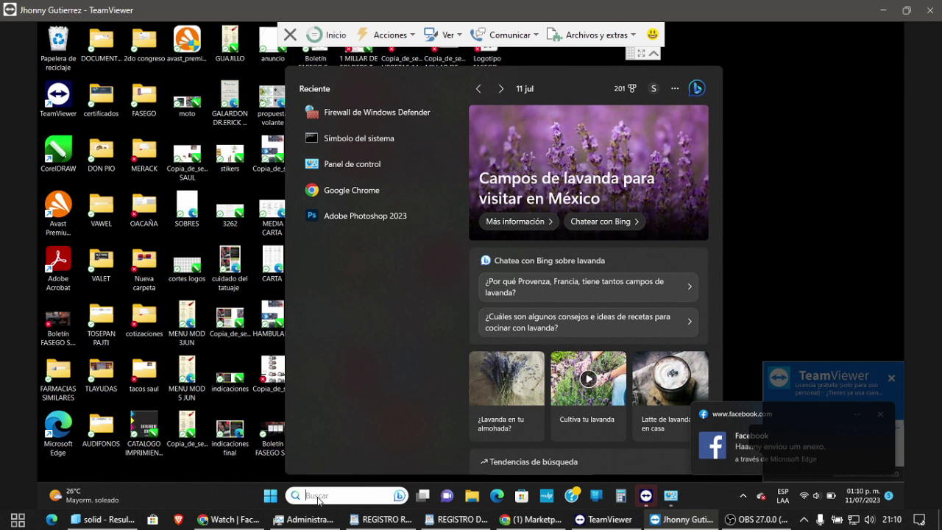
{"action": "type", "text": "i"}
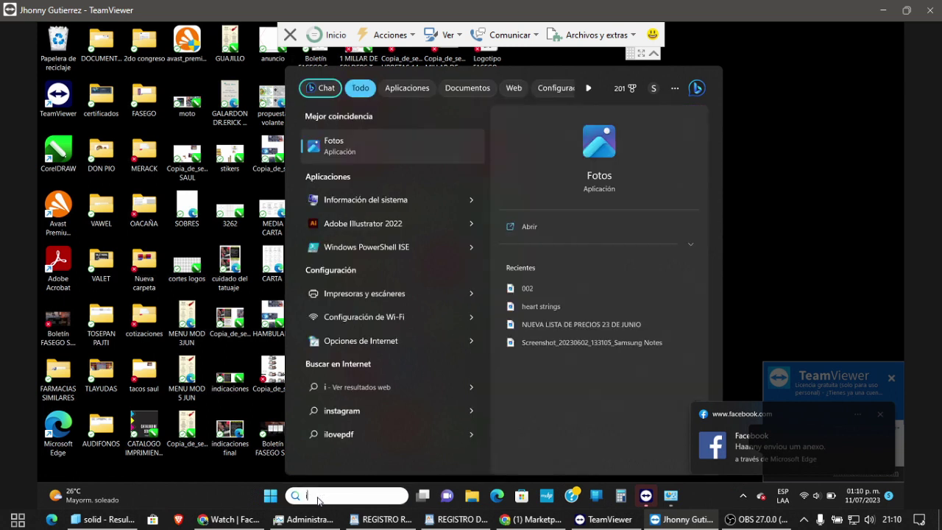
{"action": "right_click", "coordinate": [359, 224]}
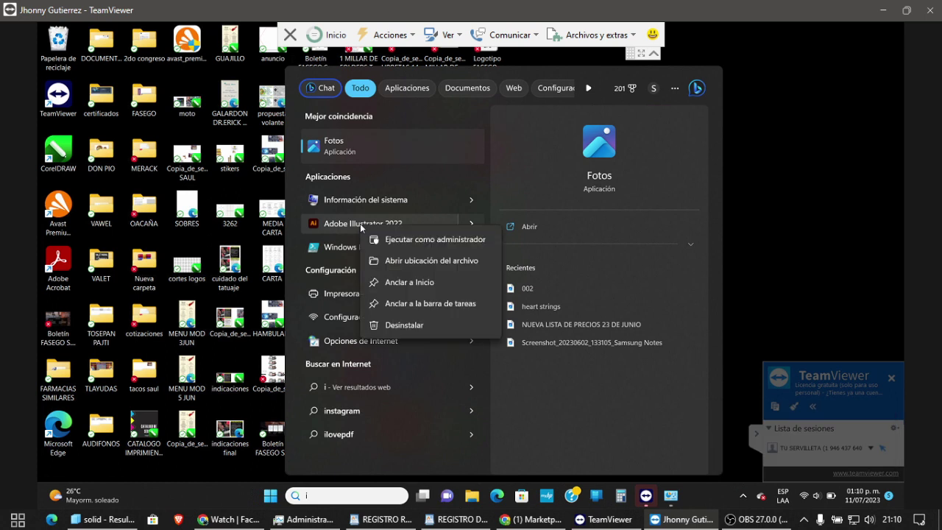
{"action": "left_click", "coordinate": [423, 260]}
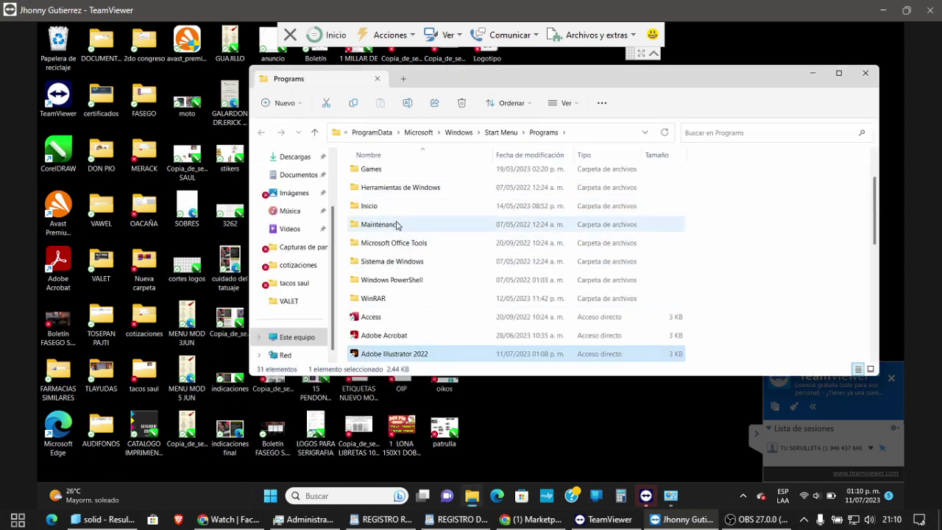
Open the folder of the program that the Adobe Illustrator 2022 shortcut points to and copy its full path.
{"action": "right_click", "coordinate": [466, 362]}
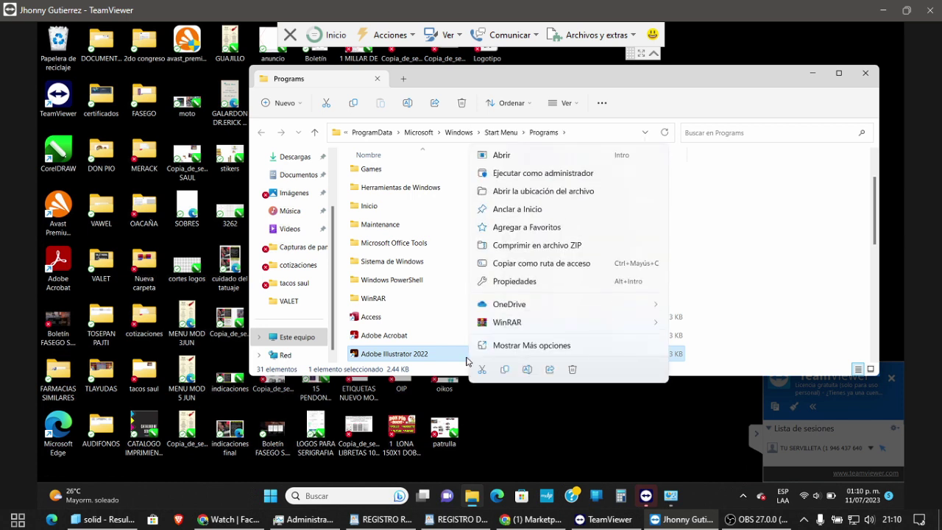
{"action": "left_click", "coordinate": [515, 345]}
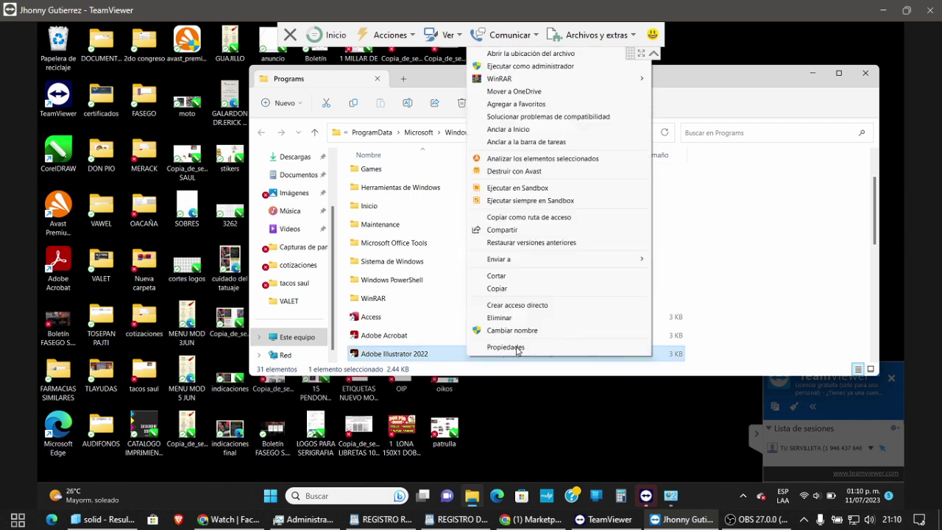
{"action": "left_click", "coordinate": [519, 55]}
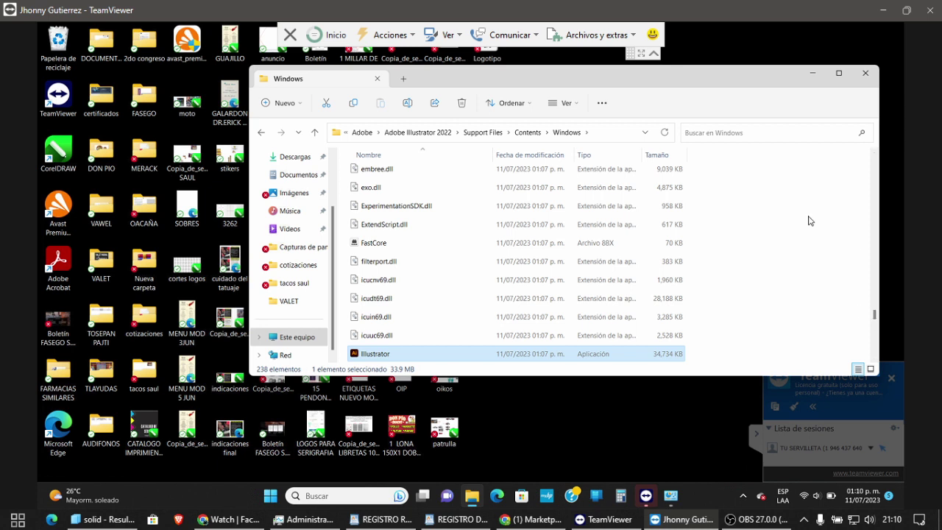
{"action": "left_click", "coordinate": [609, 134]}
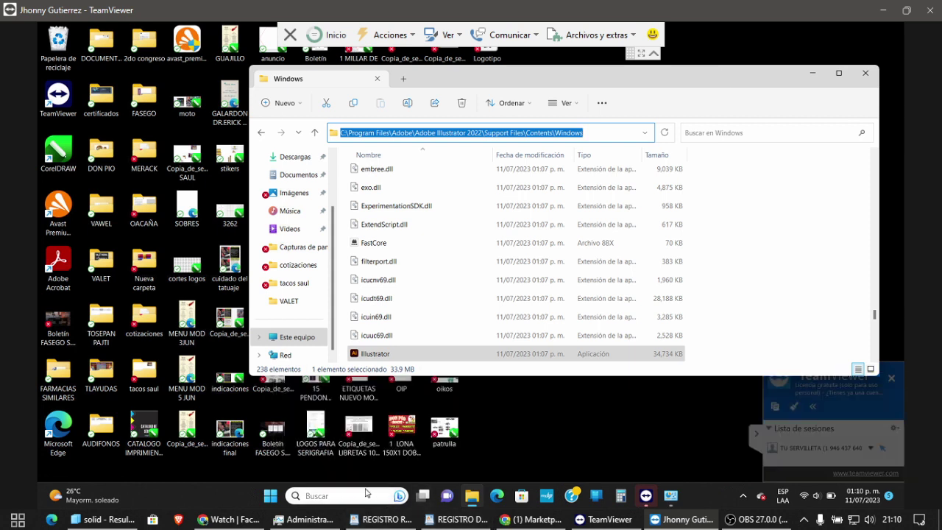
Open the Windows Defender Firewall's advanced configuration and display its inbound rules.
{"action": "left_click", "coordinate": [331, 495]}
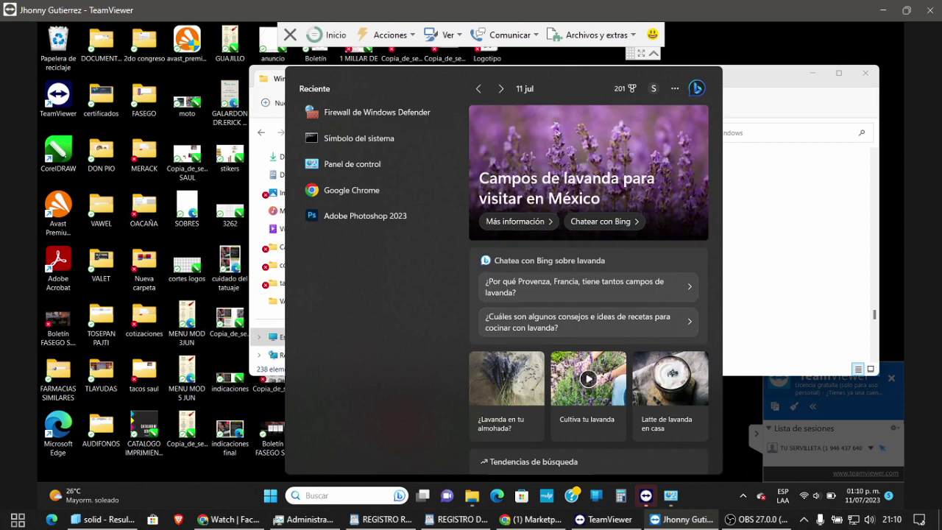
{"action": "left_click", "coordinate": [383, 117]}
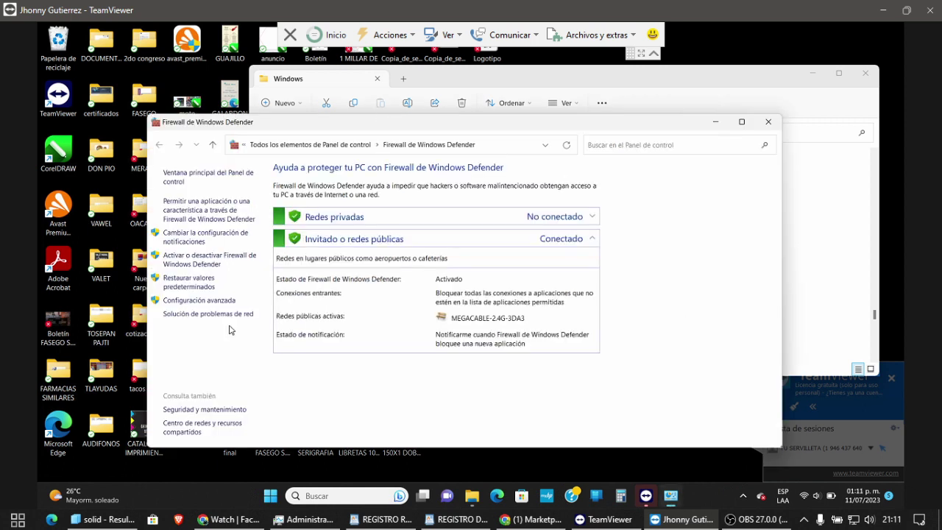
{"action": "left_click", "coordinate": [199, 300]}
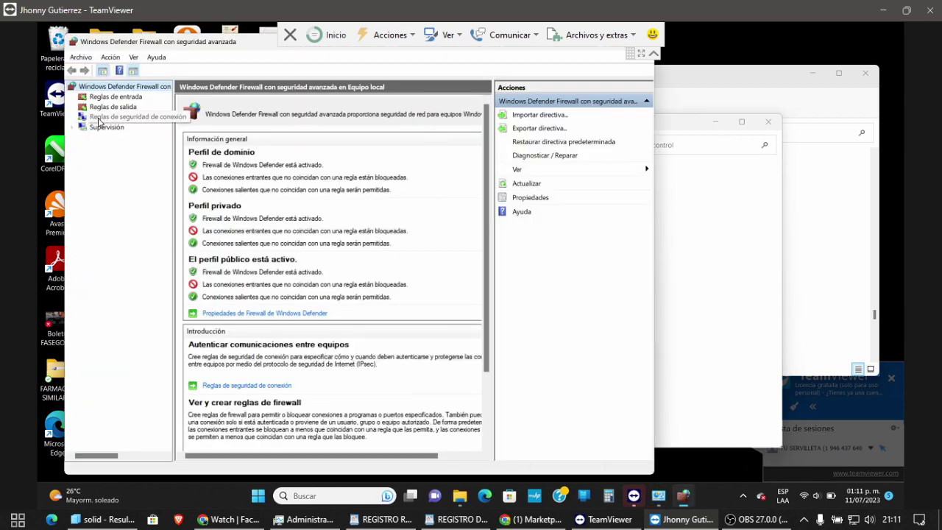
{"action": "left_click", "coordinate": [118, 97]}
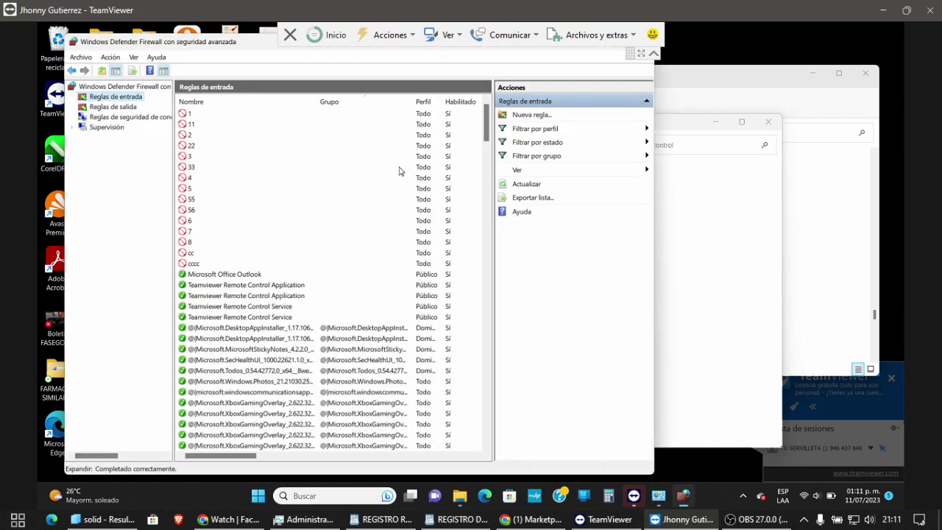
Start a new inbound rule of type Programa and browse for the program's path.
{"action": "left_click", "coordinate": [555, 116]}
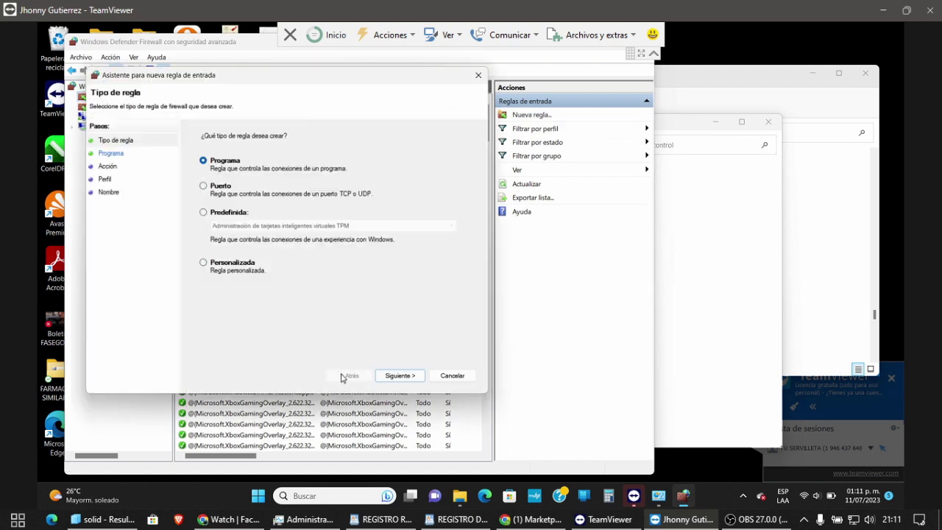
{"action": "left_click", "coordinate": [394, 379]}
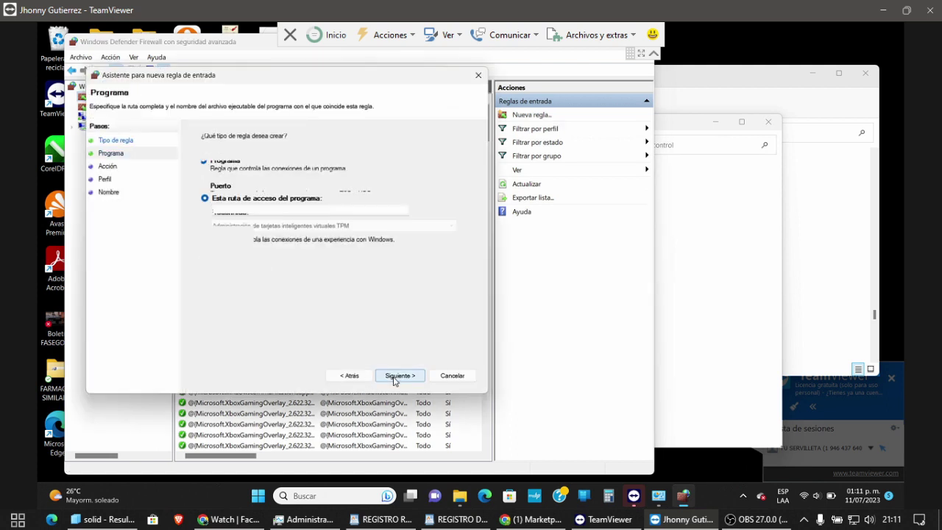
{"action": "left_click", "coordinate": [445, 213]}
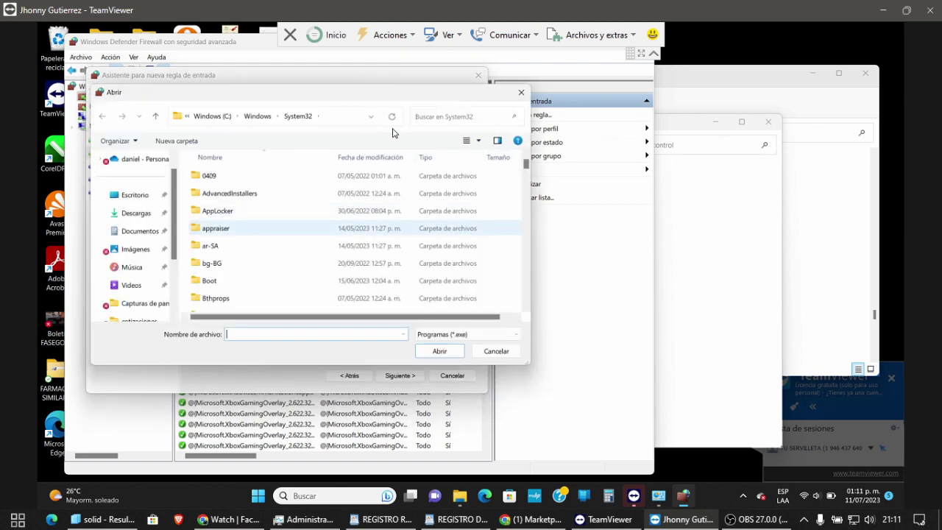
Try to go from the System32 folder to the copied Illustrator path in the file dialog.
{"action": "left_click", "coordinate": [348, 122]}
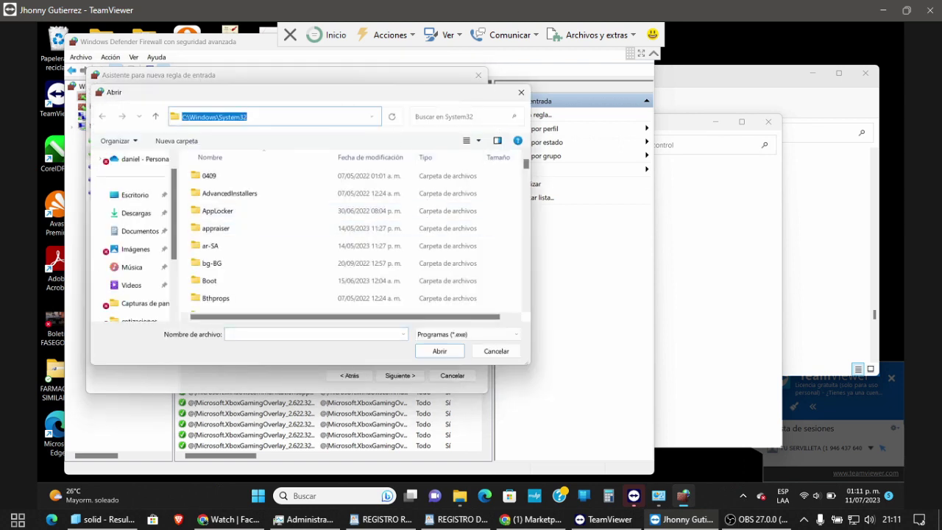
{"action": "key", "text": "BackSpace"}
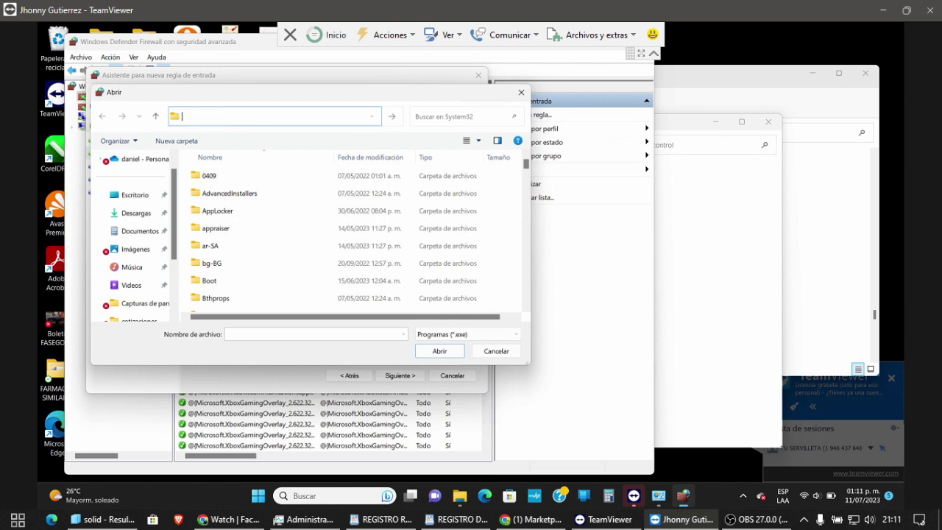
{"action": "key", "text": "ctrl+v"}
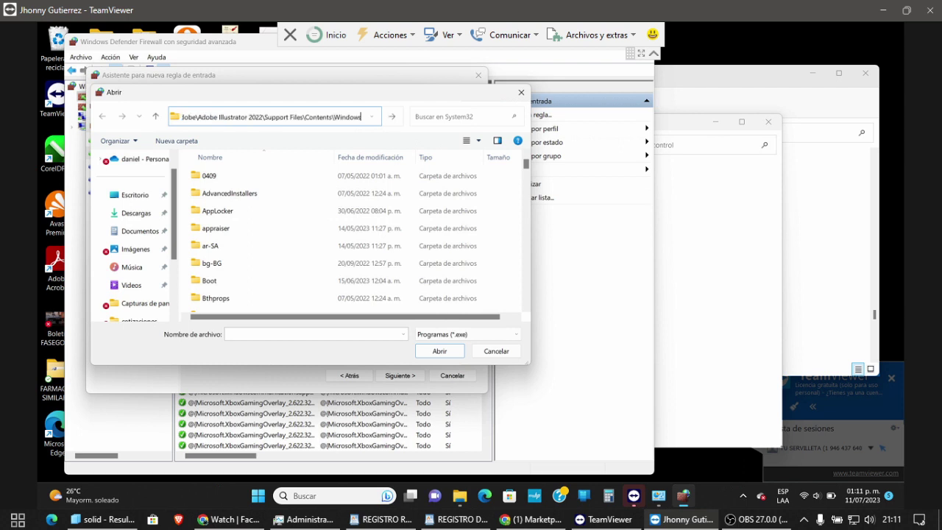
{"action": "key", "text": "Return"}
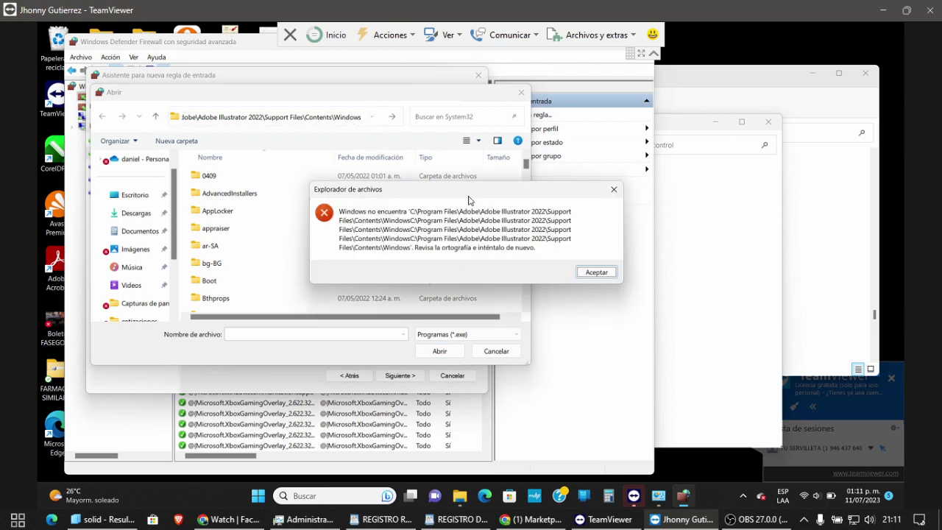
{"action": "left_click", "coordinate": [594, 272]}
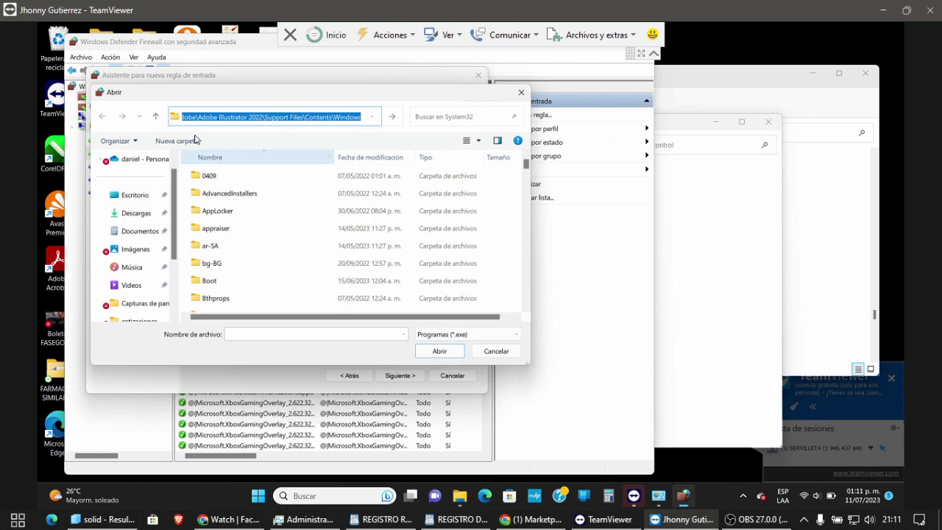
Go to the Windows (C:) drive and use the copied path to open Adobe Illustrator 2022\Support Files\Contents\Windows.
{"action": "scroll", "coordinate": [172, 254], "scroll_direction": "down", "scroll_amount": 3}
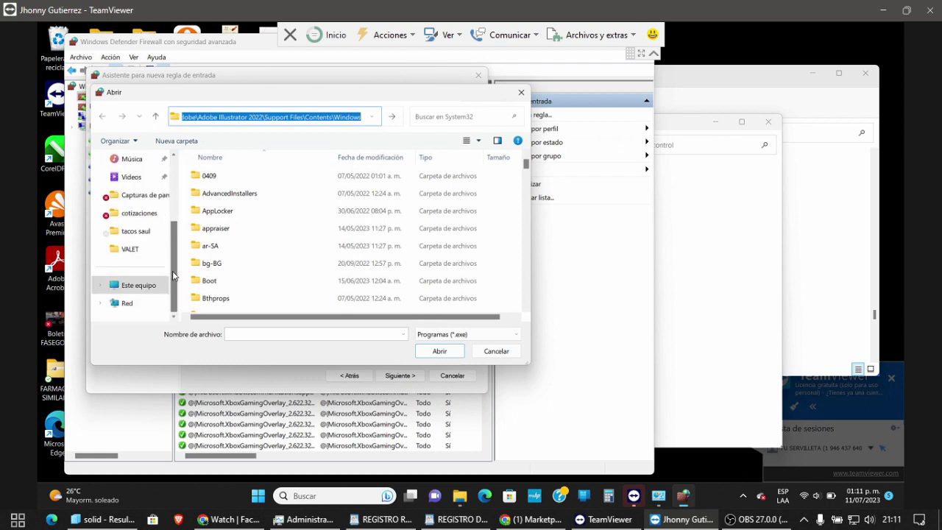
{"action": "left_click", "coordinate": [137, 287]}
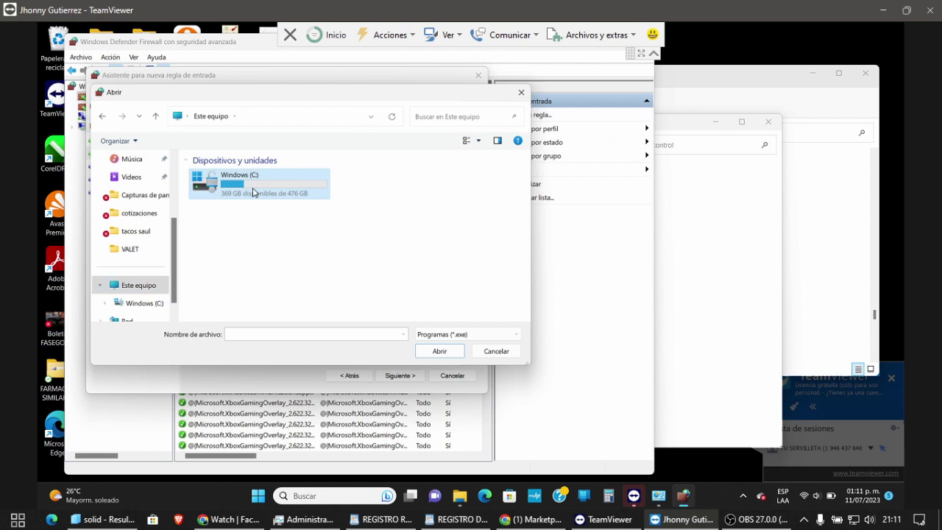
{"action": "double_click", "coordinate": [252, 192]}
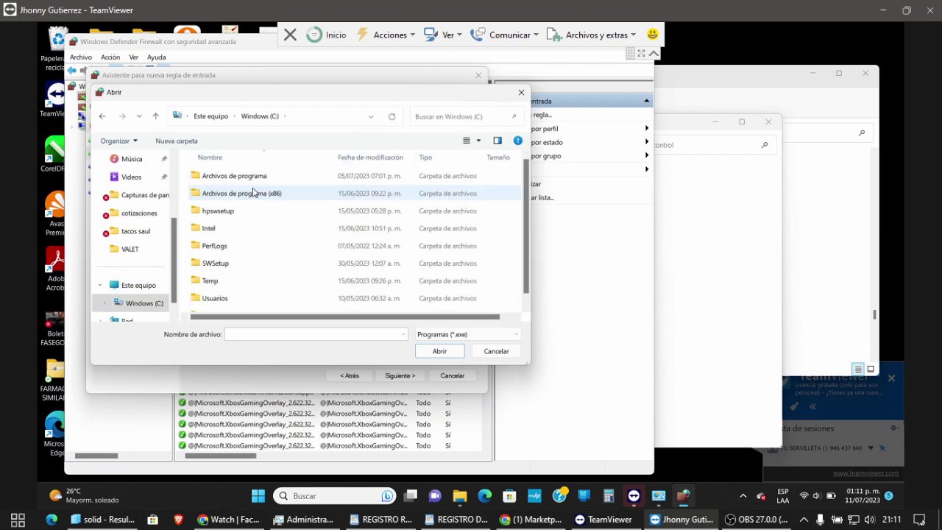
{"action": "left_click", "coordinate": [338, 116]}
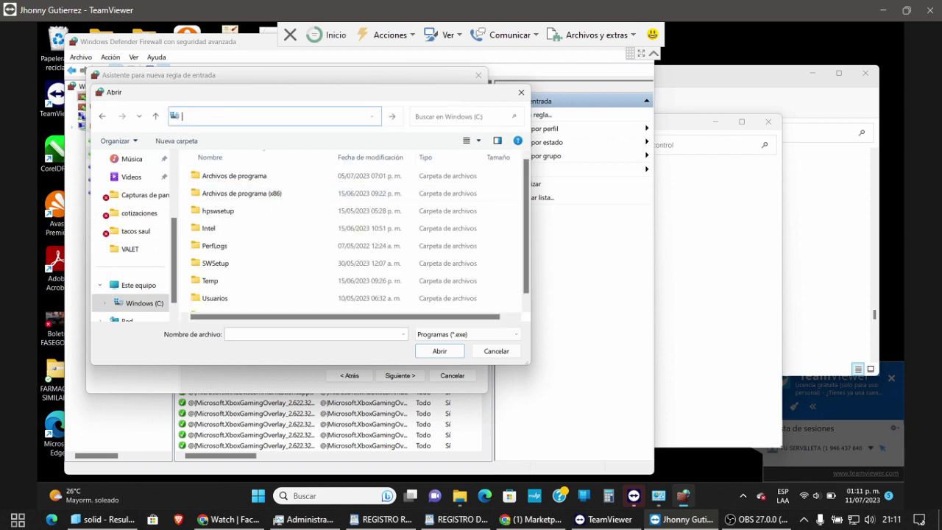
{"action": "key", "text": "ctrl+v"}
{"action": "key", "text": "Return"}
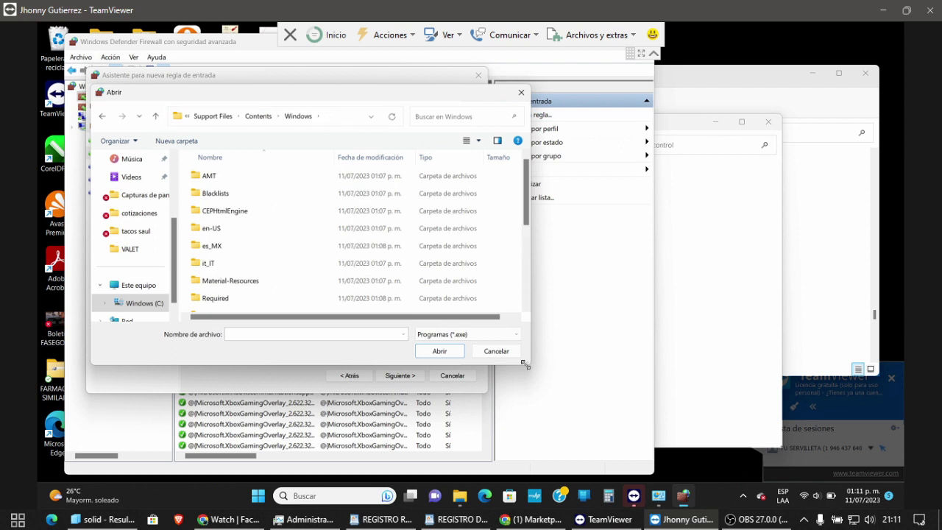
Enlarge the file dialog and choose the AIRobin application as the rule's program.
{"action": "left_click_drag", "start_coordinate": [526, 364], "coordinate": [616, 481]}
{"action": "left_click_drag", "start_coordinate": [587, 262], "coordinate": [594, 242]}
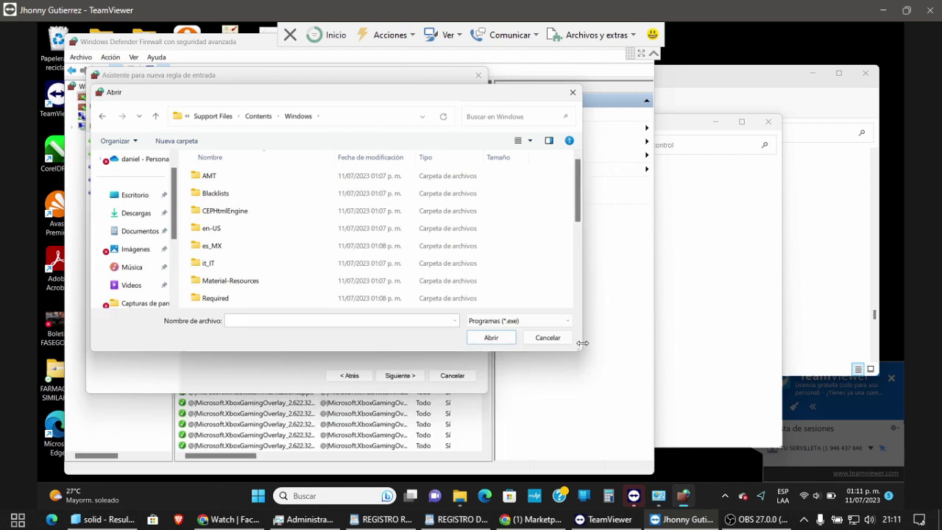
{"action": "left_click_drag", "start_coordinate": [580, 349], "coordinate": [626, 480]}
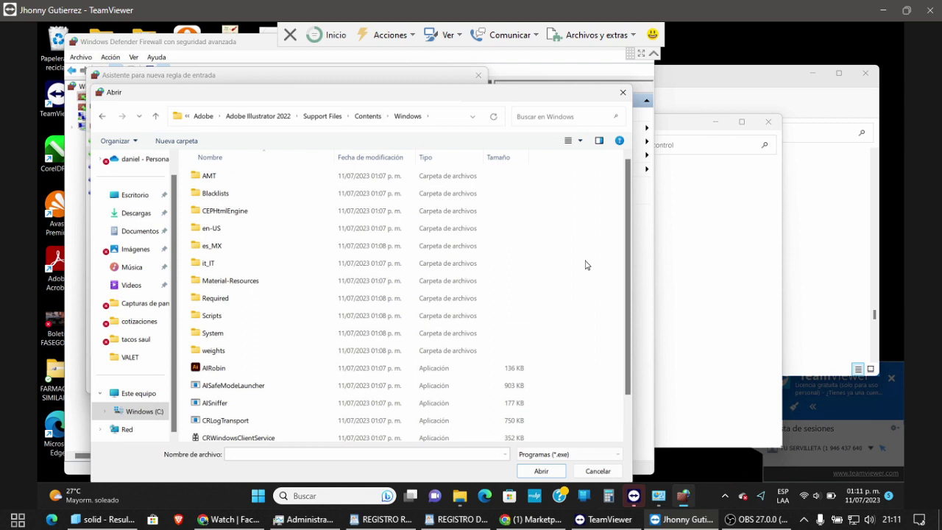
{"action": "left_click", "coordinate": [497, 371]}
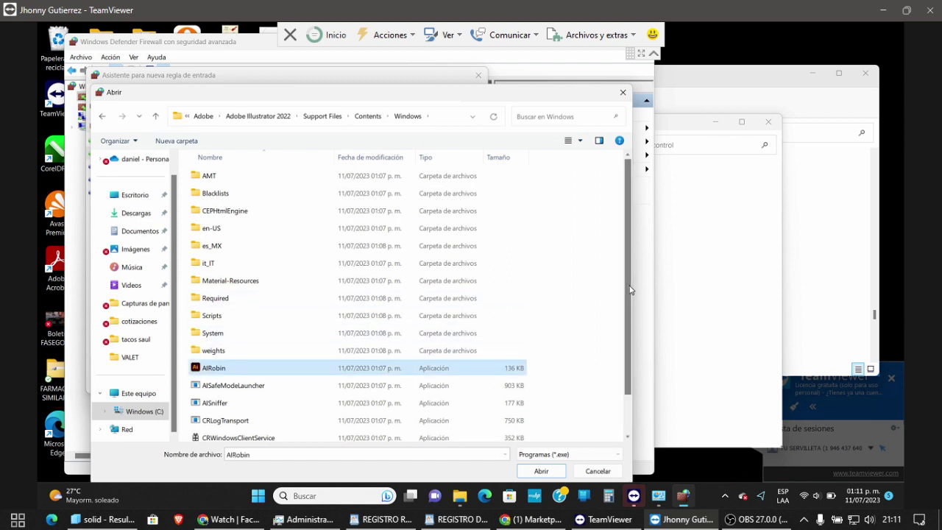
{"action": "left_click_drag", "start_coordinate": [629, 289], "coordinate": [620, 377]}
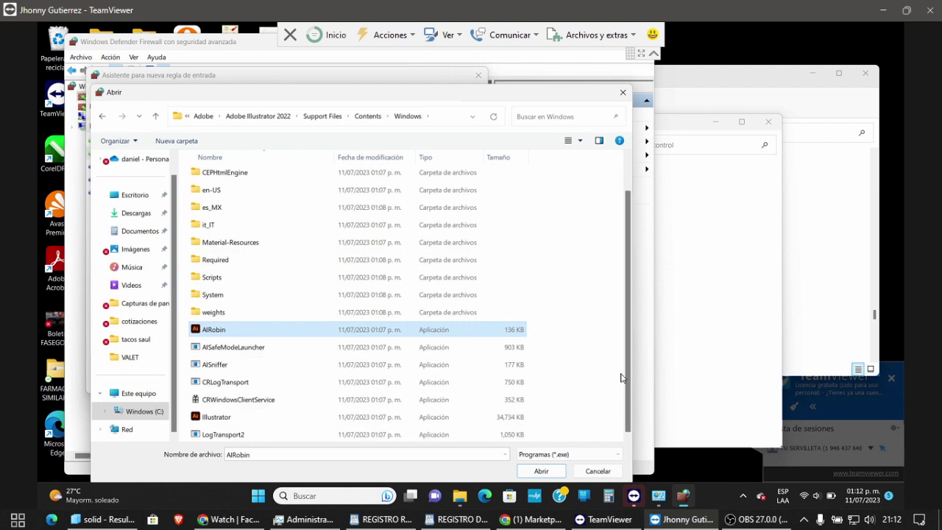
{"action": "left_click", "coordinate": [541, 472]}
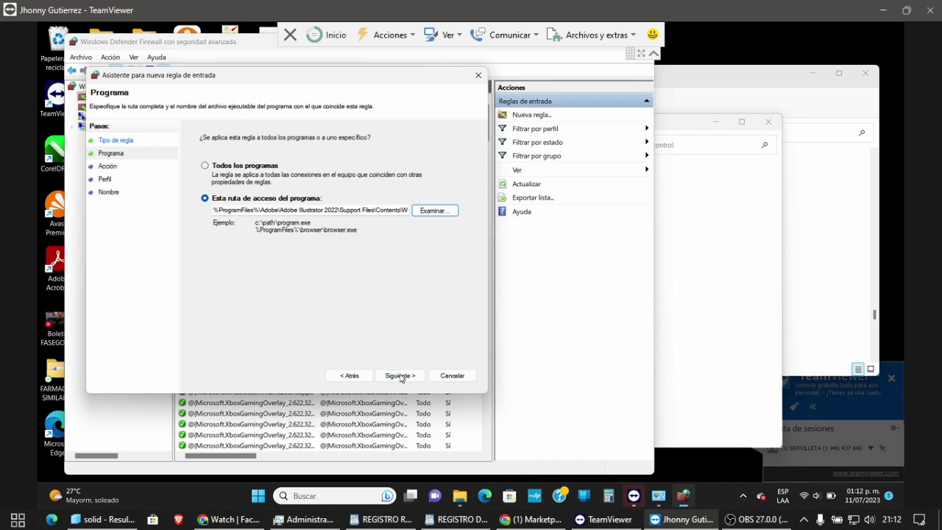
Set the rule to block the connection on the domain, private and public profiles, name it 1111 and finish it.
{"action": "left_click", "coordinate": [401, 375]}
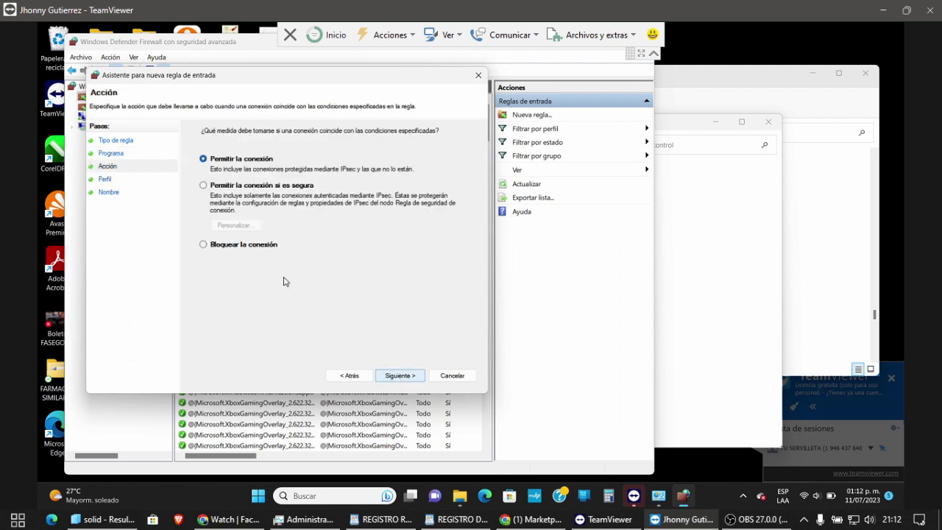
{"action": "left_click", "coordinate": [257, 246]}
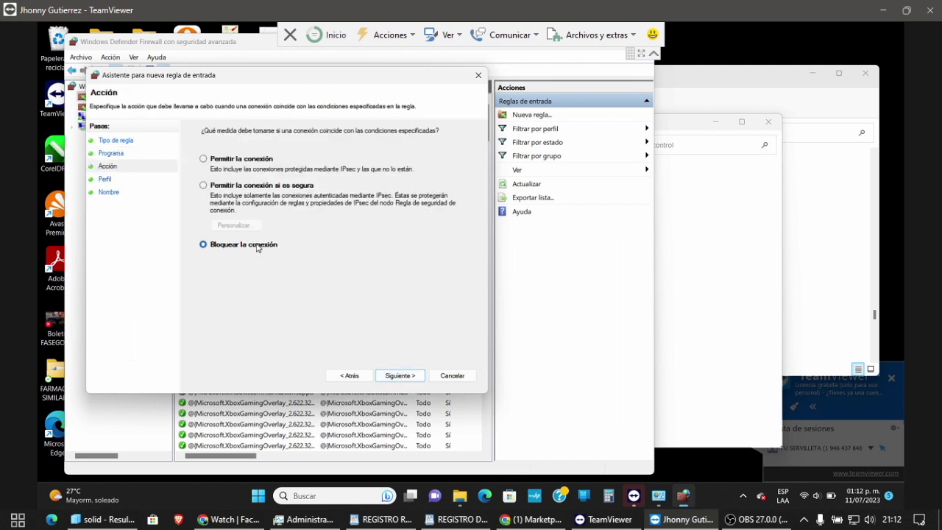
{"action": "left_click", "coordinate": [392, 376]}
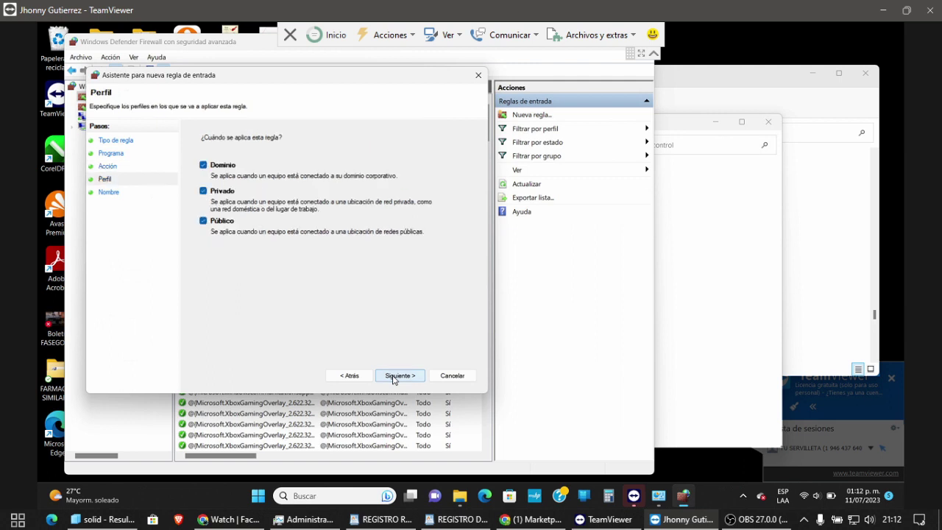
{"action": "left_click", "coordinate": [392, 377]}
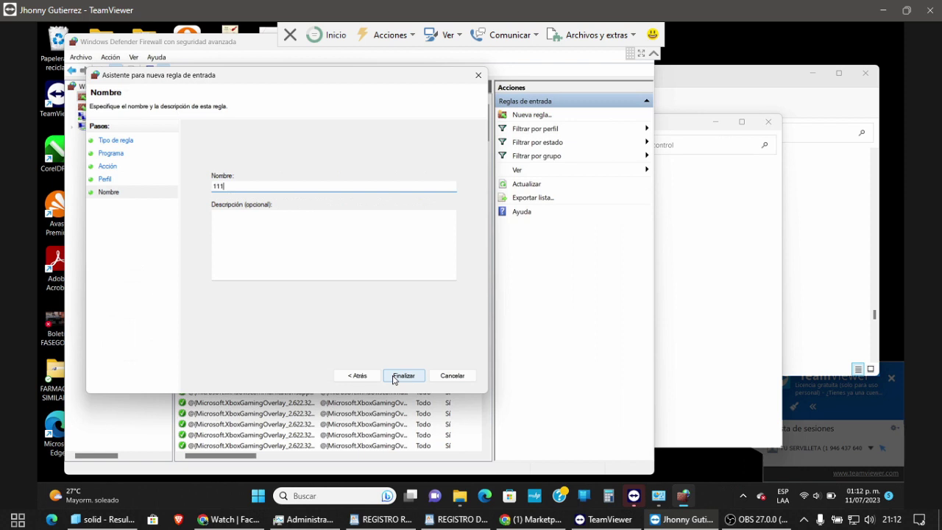
{"action": "left_click", "coordinate": [392, 376]}
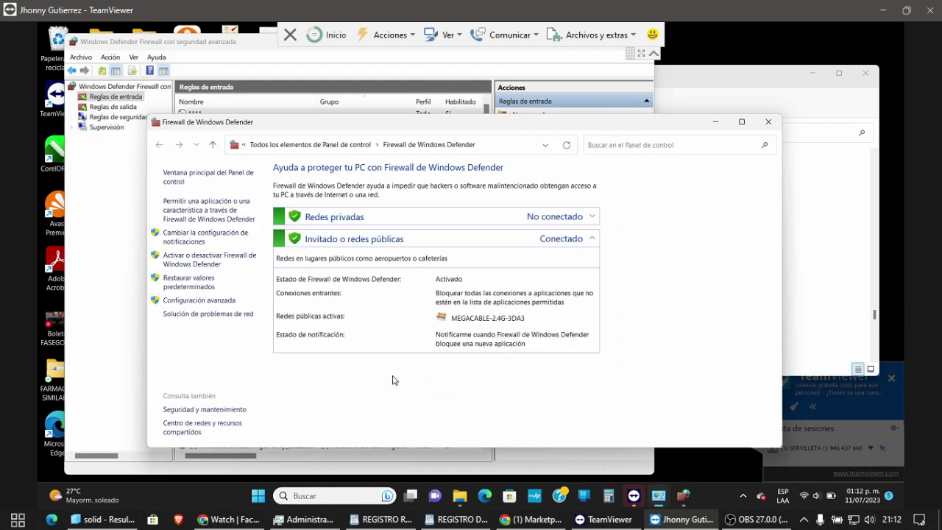
Minimize the Control Panel and Explorer windows, and start a new inbound program rule for CRWindowsClientService in the Illustrator folder.
{"action": "left_click", "coordinate": [714, 130]}
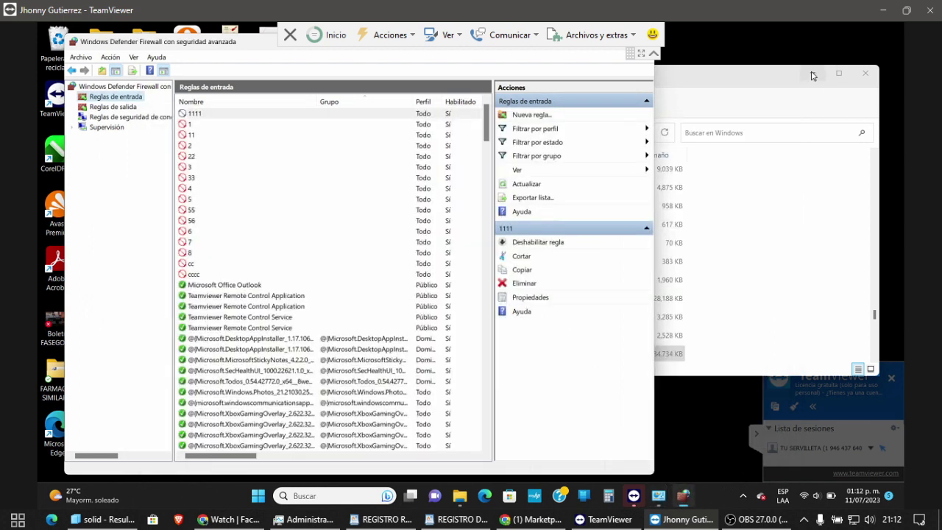
{"action": "left_click", "coordinate": [811, 72]}
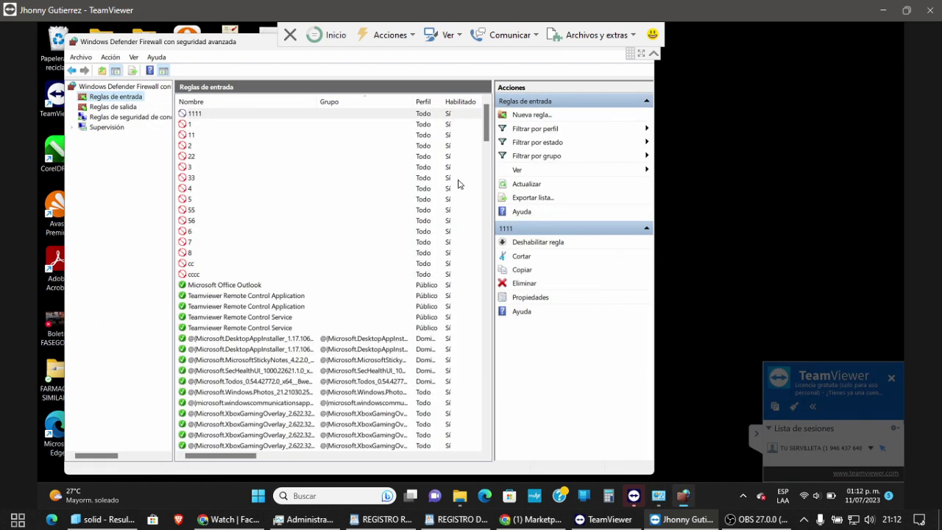
{"action": "left_click", "coordinate": [520, 115]}
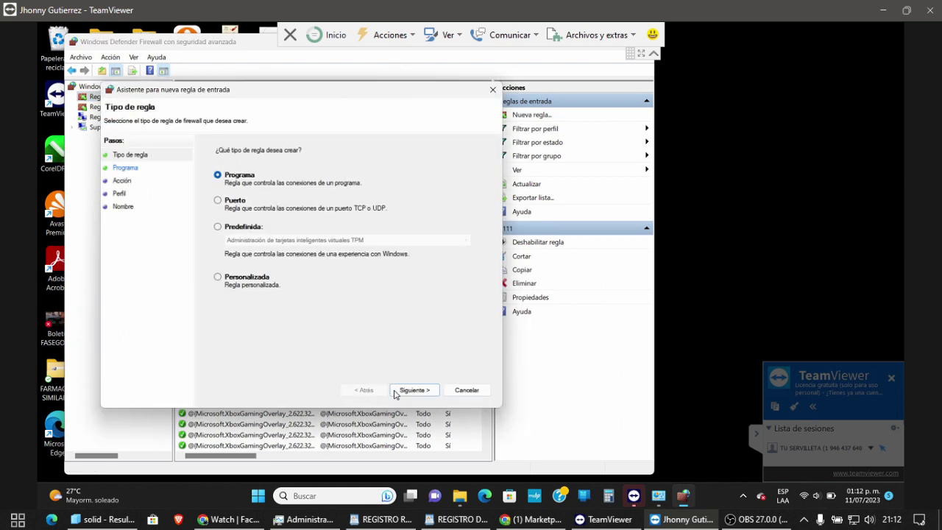
{"action": "left_click", "coordinate": [398, 394]}
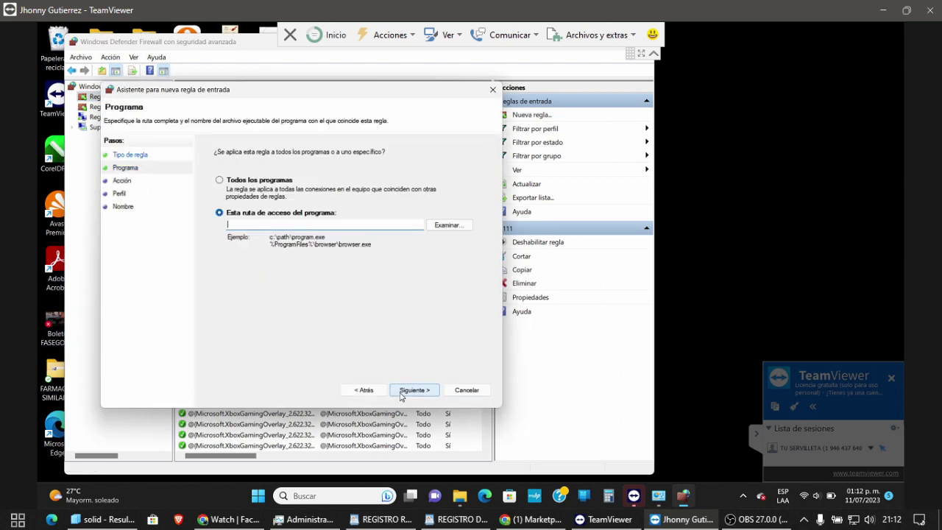
{"action": "left_click", "coordinate": [441, 225]}
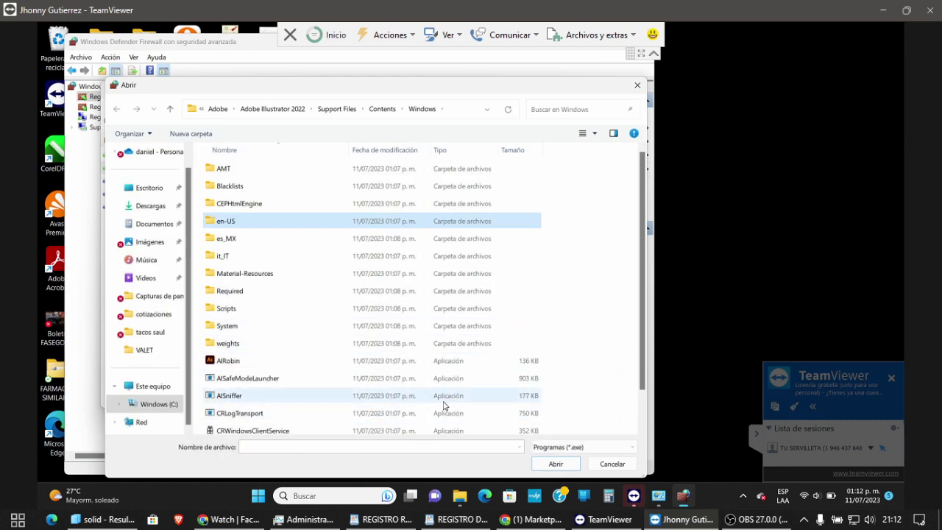
{"action": "left_click", "coordinate": [409, 433]}
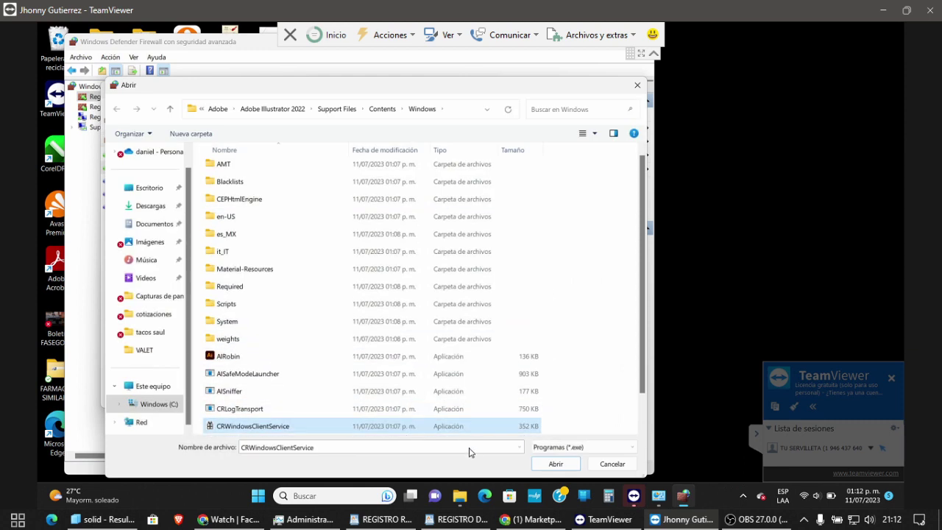
{"action": "left_click", "coordinate": [548, 463]}
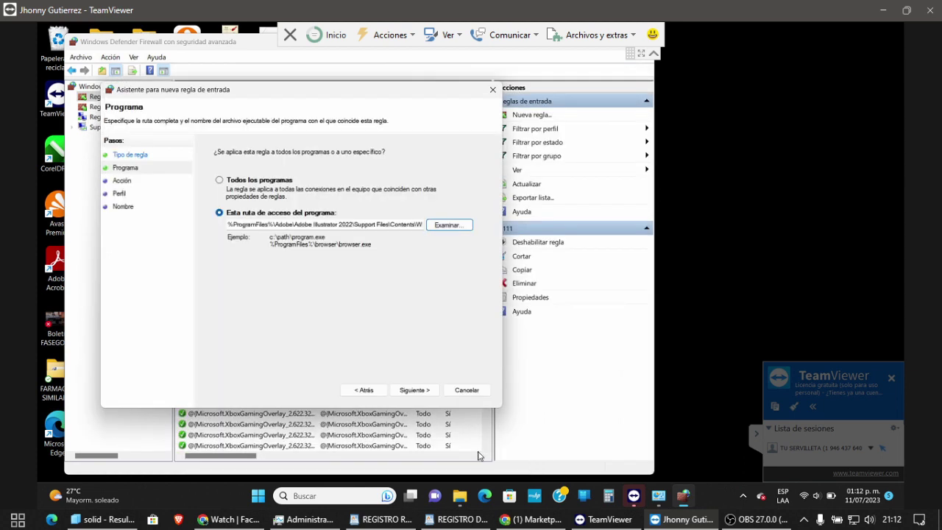
Set the inbound rule to block the connection, keep the default profiles, name it 22222 and finish it.
{"action": "left_click", "coordinate": [411, 394]}
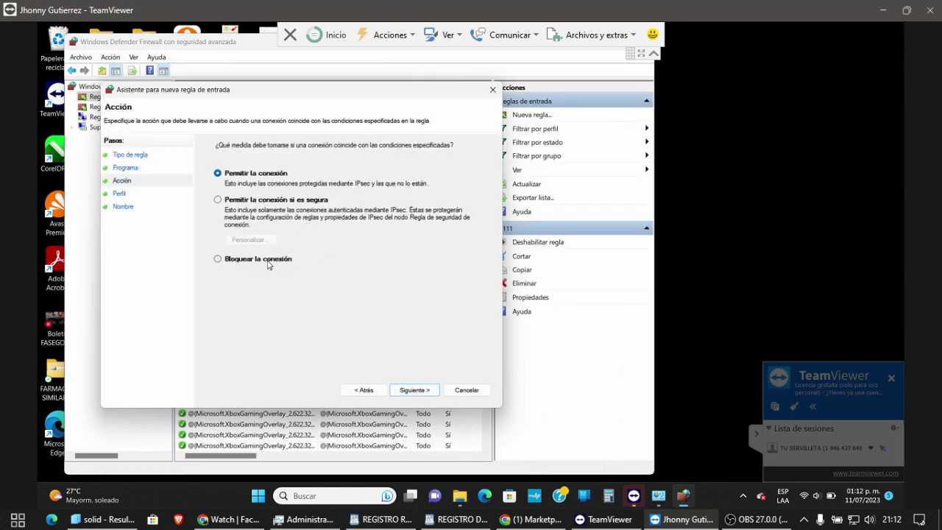
{"action": "left_click", "coordinate": [416, 391]}
{"action": "left_click", "coordinate": [415, 394]}
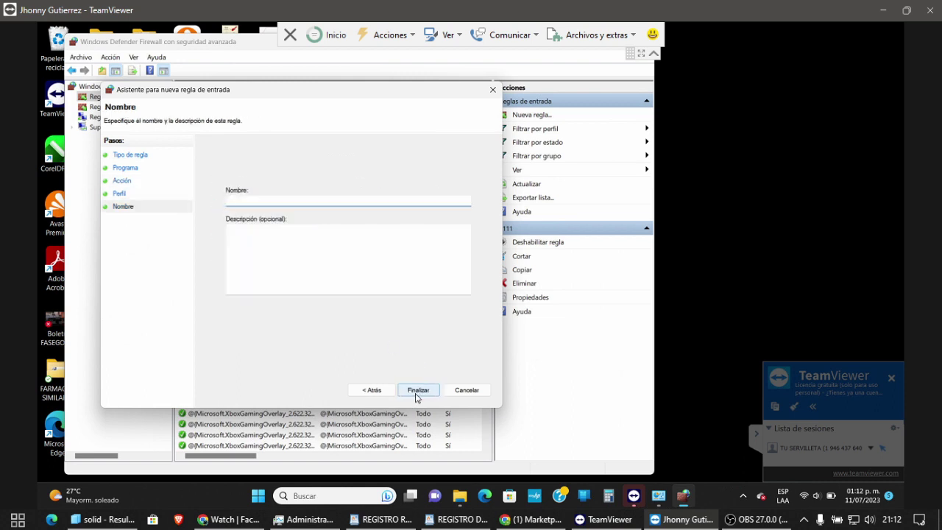
{"action": "type", "text": "22222"}
{"action": "left_click", "coordinate": [417, 390]}
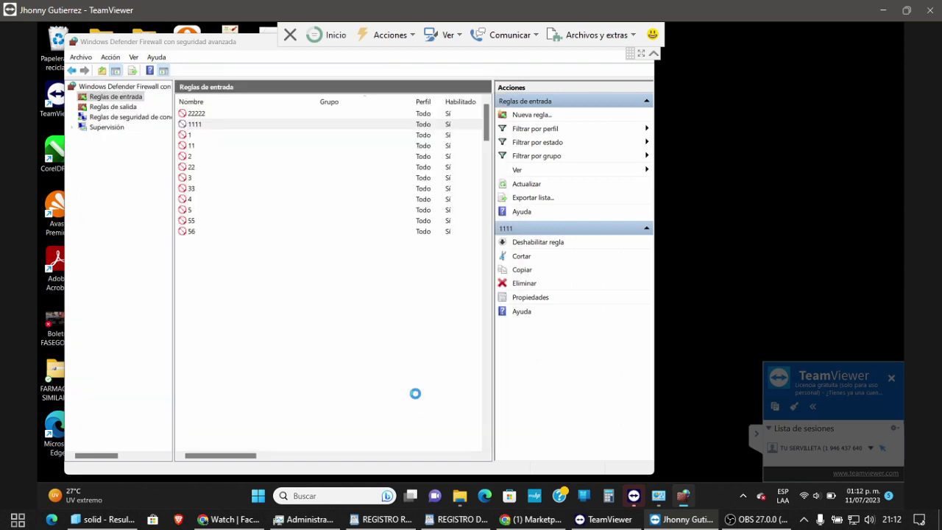
Start another inbound program rule and choose the Illustrator application in the Contents\Windows folder as its program.
{"action": "left_click", "coordinate": [526, 118]}
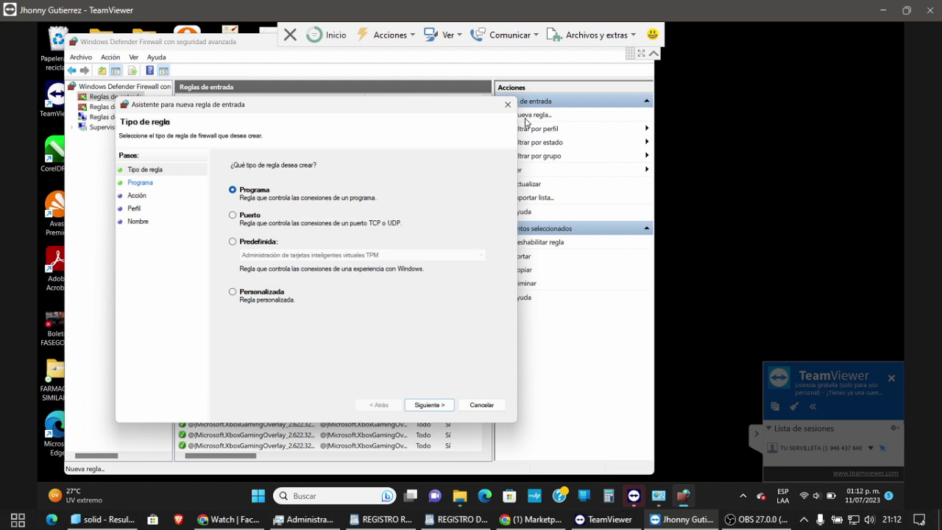
{"action": "left_click", "coordinate": [757, 519]}
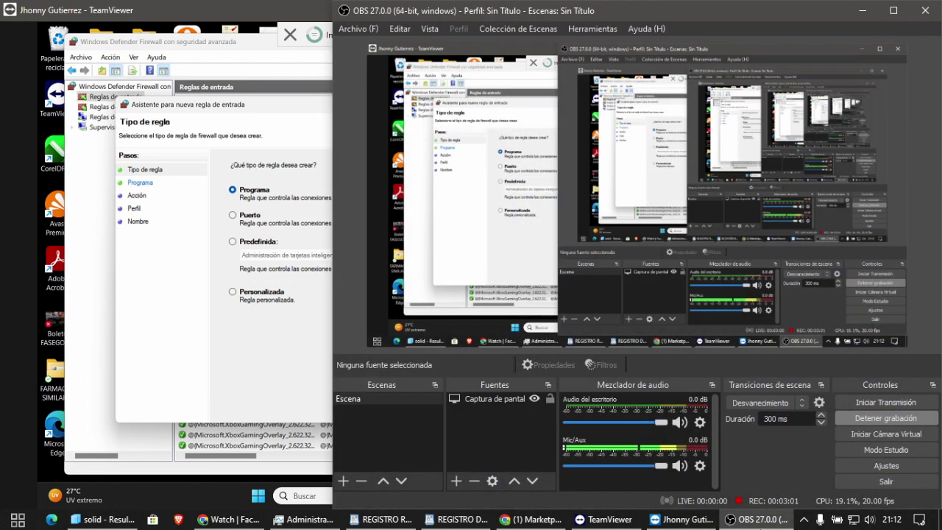
{"action": "left_click", "coordinate": [758, 518]}
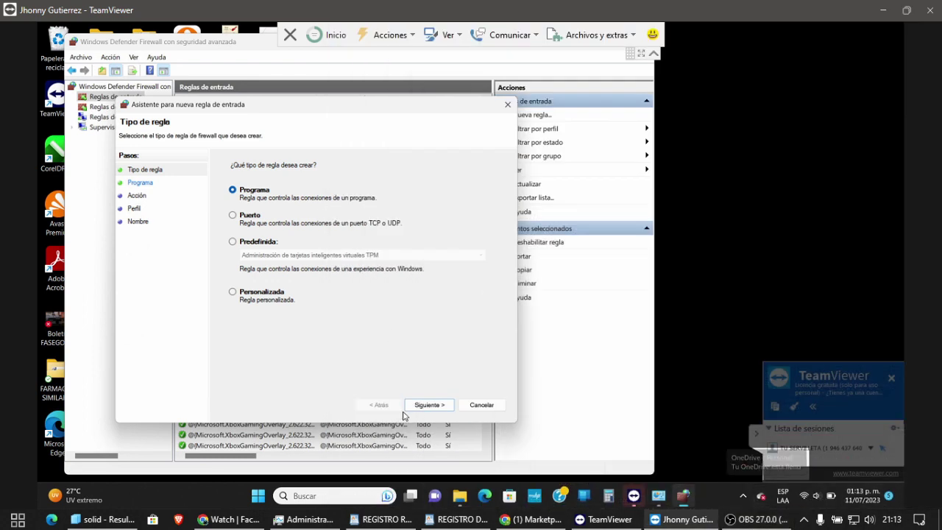
{"action": "left_click", "coordinate": [426, 405]}
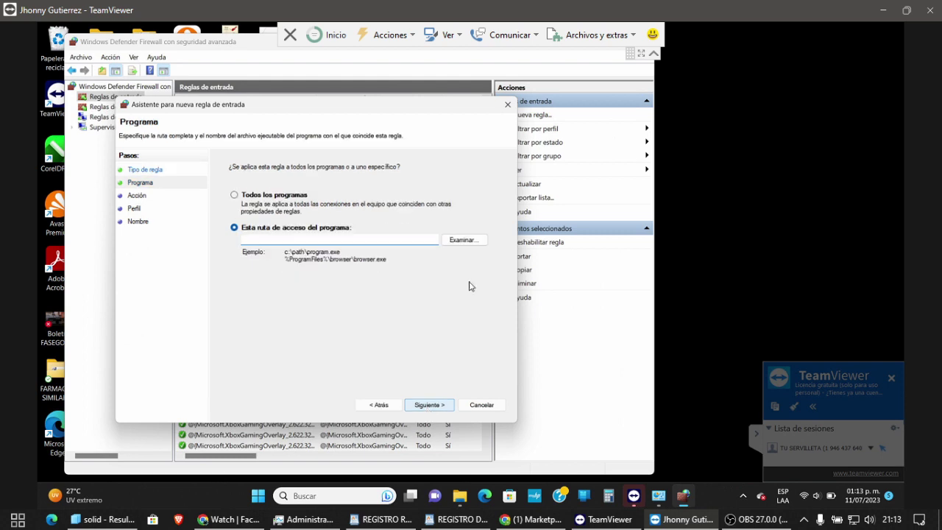
{"action": "left_click", "coordinate": [464, 241]}
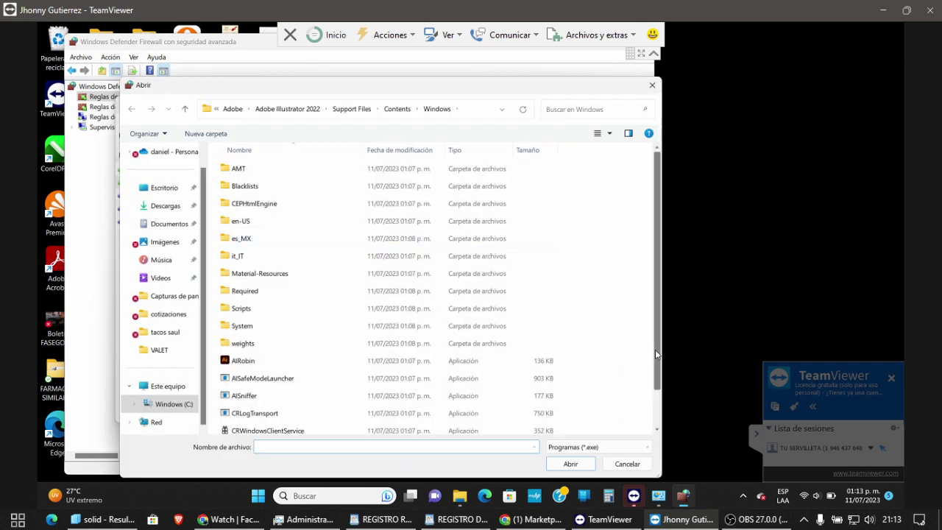
{"action": "scroll", "coordinate": [657, 429], "scroll_direction": "down", "scroll_amount": 2}
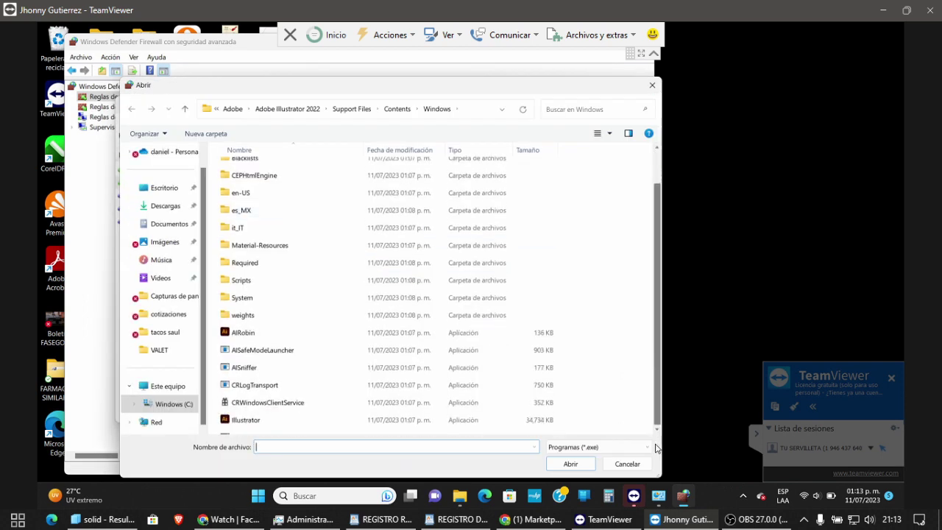
{"action": "left_click", "coordinate": [422, 410]}
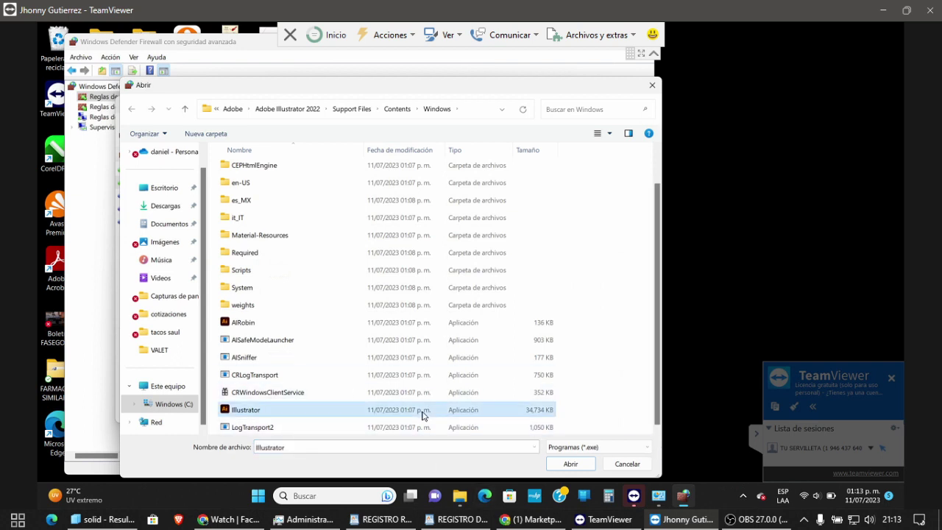
{"action": "left_click", "coordinate": [564, 463]}
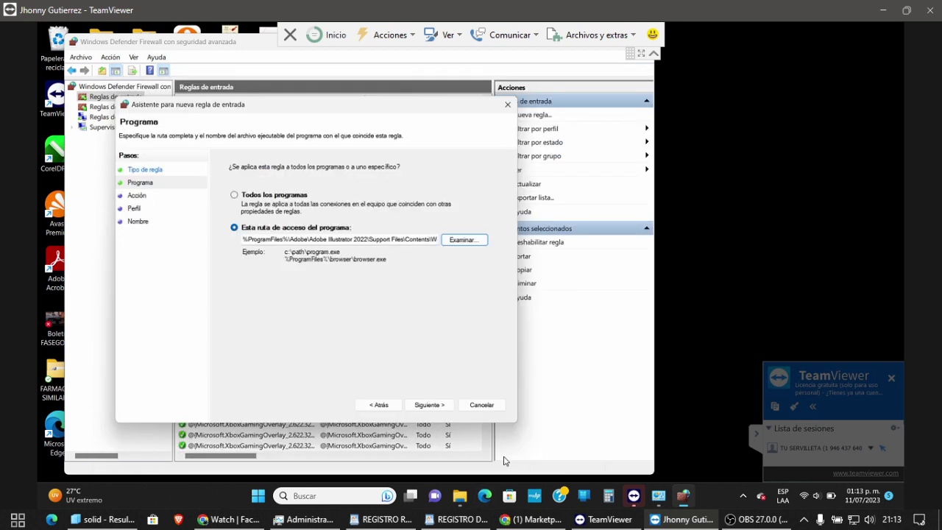
Set the Illustrator inbound rule to block the connection, keep the default profiles, name it 3333 and finish it.
{"action": "left_click", "coordinate": [434, 411]}
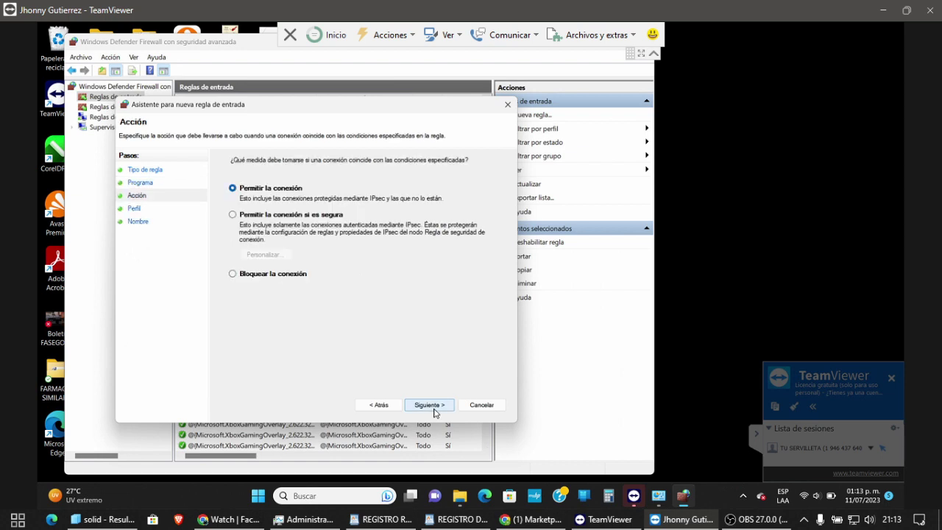
{"action": "left_click", "coordinate": [287, 280]}
{"action": "left_click", "coordinate": [434, 406]}
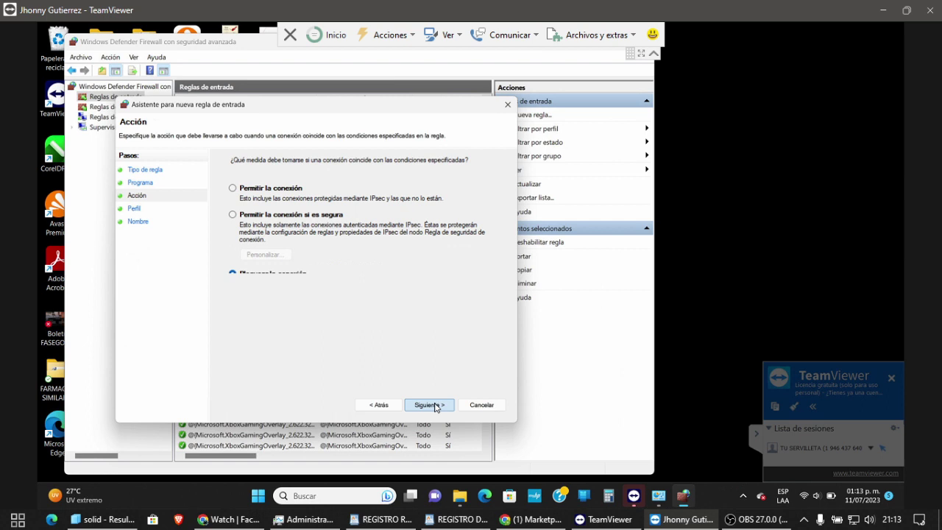
{"action": "left_click", "coordinate": [435, 405]}
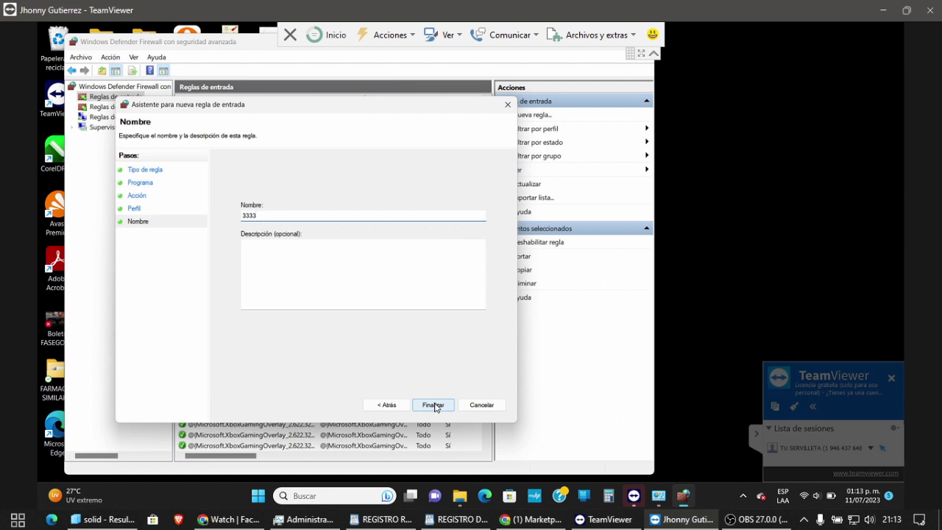
{"action": "left_click", "coordinate": [434, 405]}
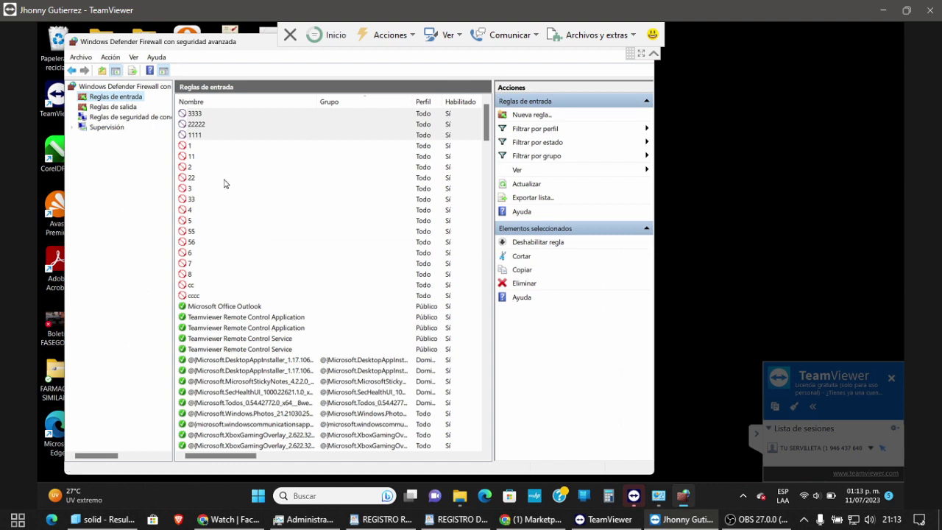
Switch to the outbound rules and start a new program rule with the AIRobin application as its program.
{"action": "left_click", "coordinate": [110, 109]}
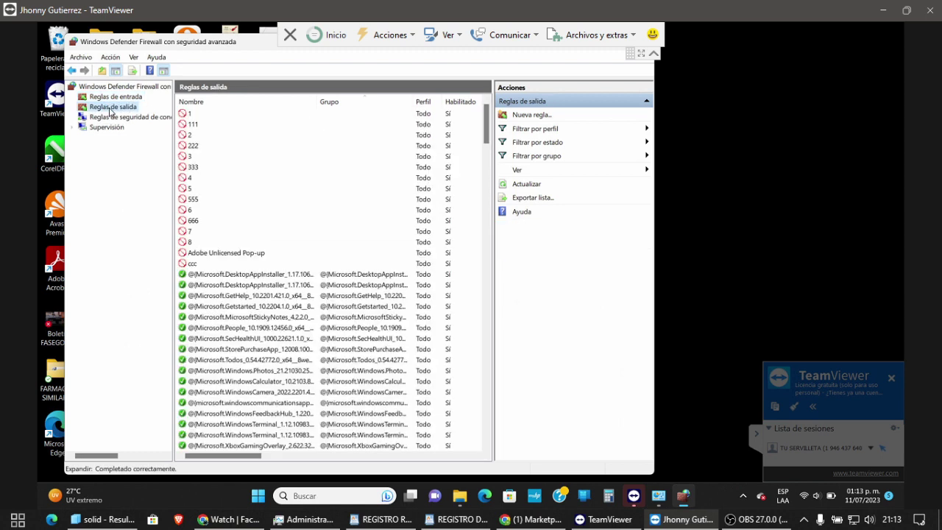
{"action": "left_click", "coordinate": [523, 117]}
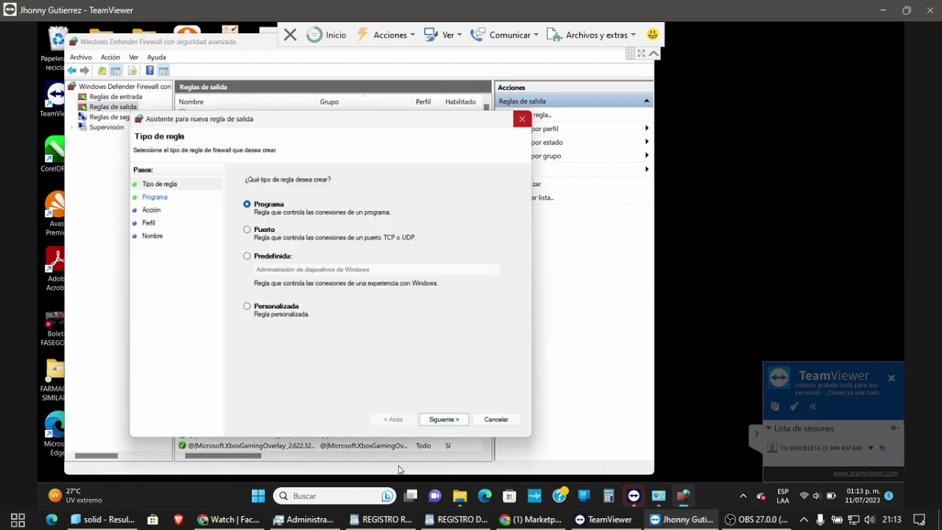
{"action": "left_click", "coordinate": [445, 420]}
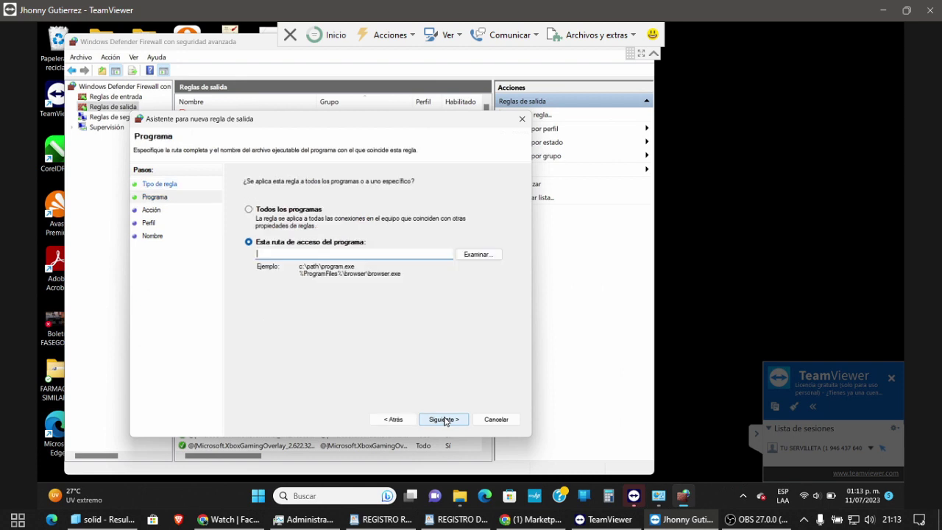
{"action": "left_click", "coordinate": [490, 258]}
{"action": "left_click", "coordinate": [489, 257]}
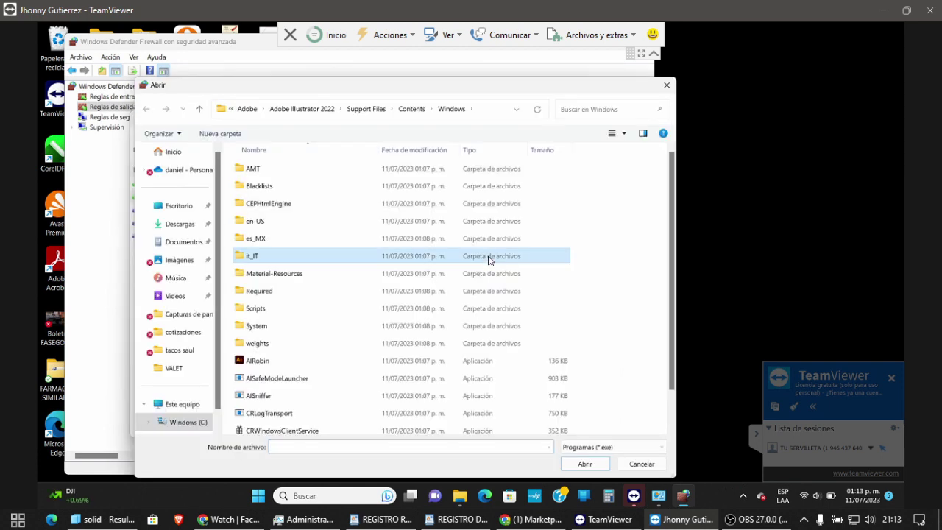
{"action": "left_click", "coordinate": [437, 360]}
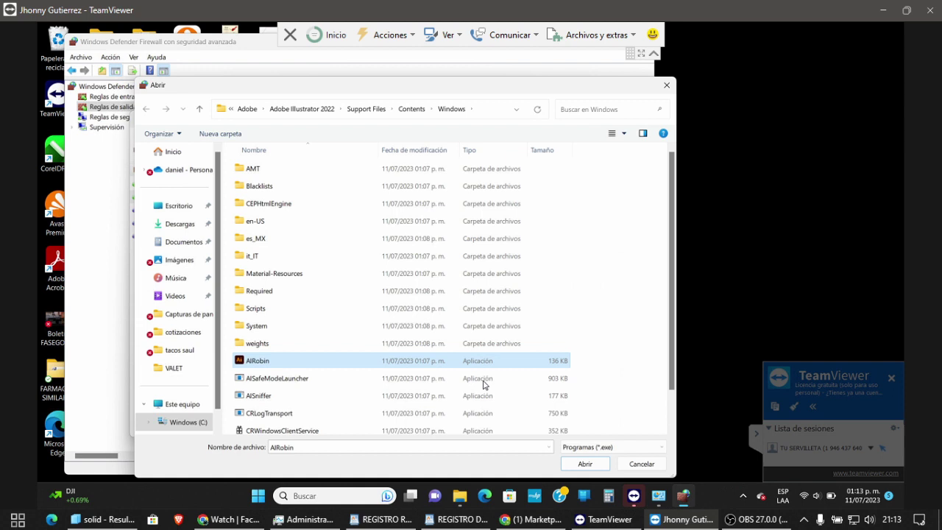
{"action": "left_click", "coordinate": [570, 467]}
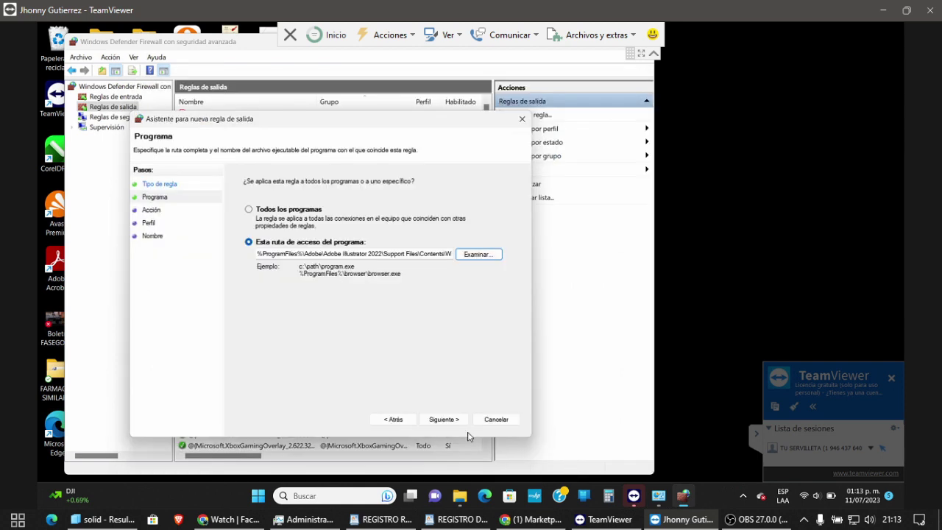
Keep the outbound rule blocking the connection on the default profiles, name it 111111 and finish it.
{"action": "left_click", "coordinate": [452, 424]}
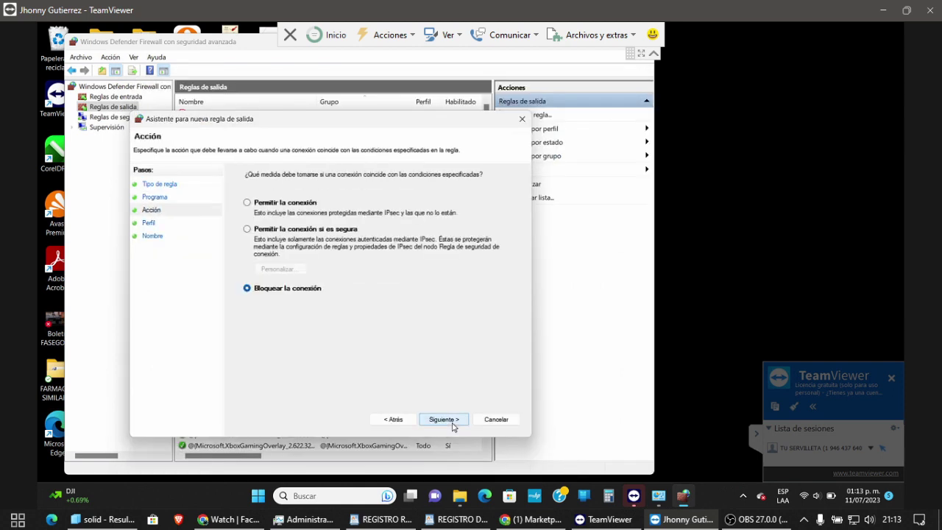
{"action": "left_click", "coordinate": [444, 419]}
{"action": "left_click", "coordinate": [453, 424]}
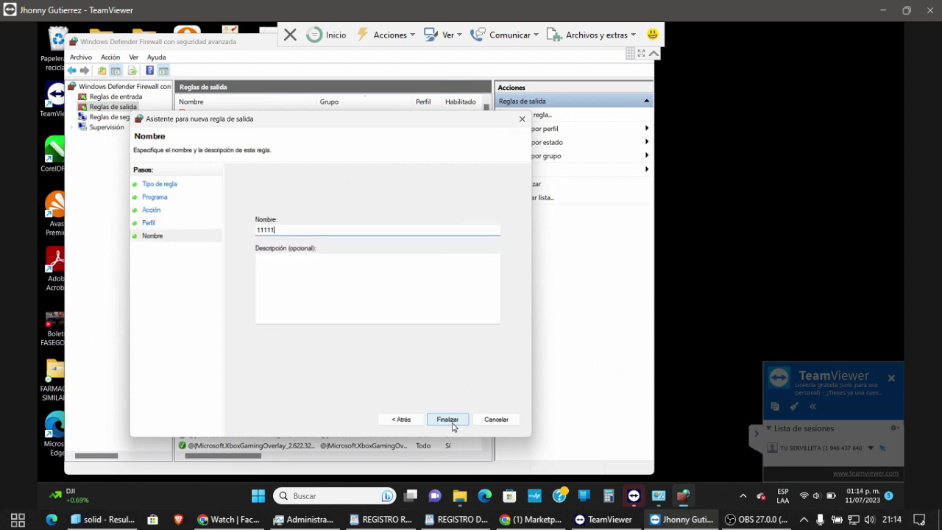
{"action": "left_click", "coordinate": [449, 421]}
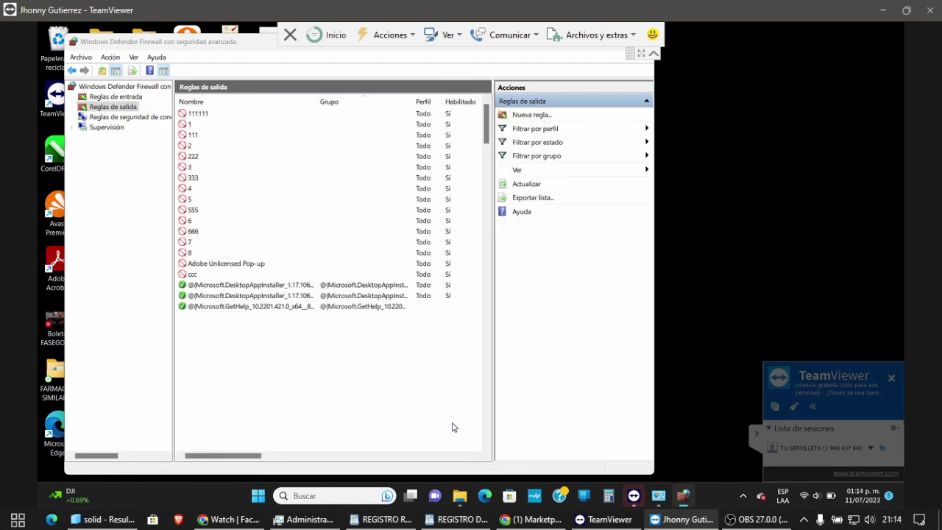
Start another outbound program rule and choose the CRWindowsClientService application in the Contents\Windows folder as its program.
{"action": "left_click", "coordinate": [540, 117]}
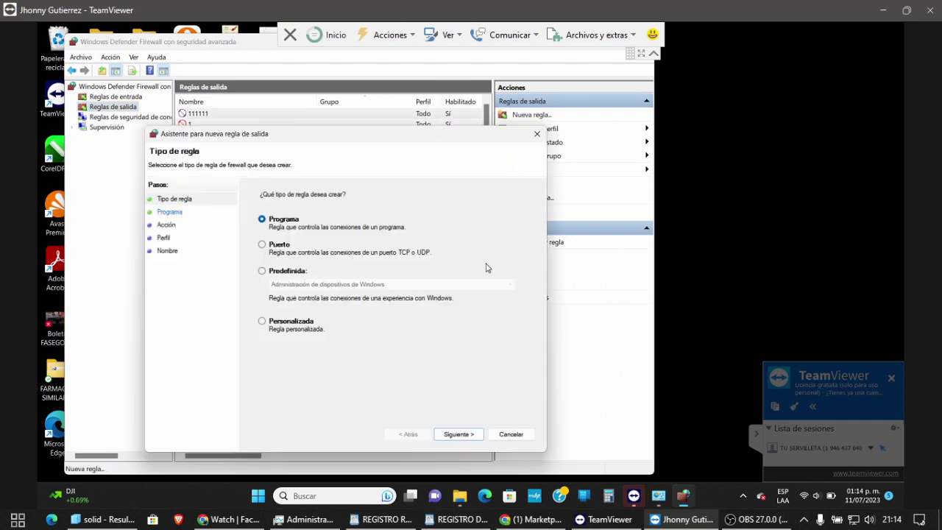
{"action": "left_click", "coordinate": [458, 436]}
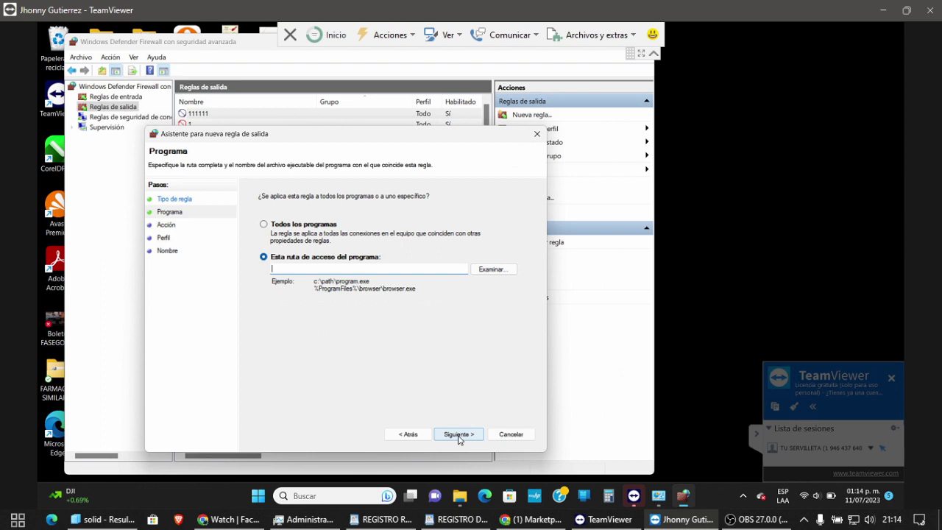
{"action": "left_click", "coordinate": [497, 272]}
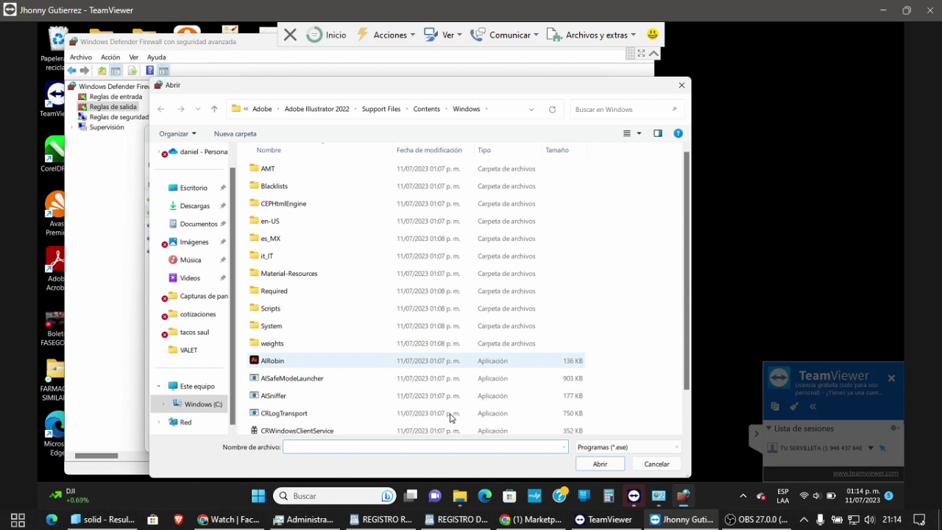
{"action": "left_click", "coordinate": [441, 431]}
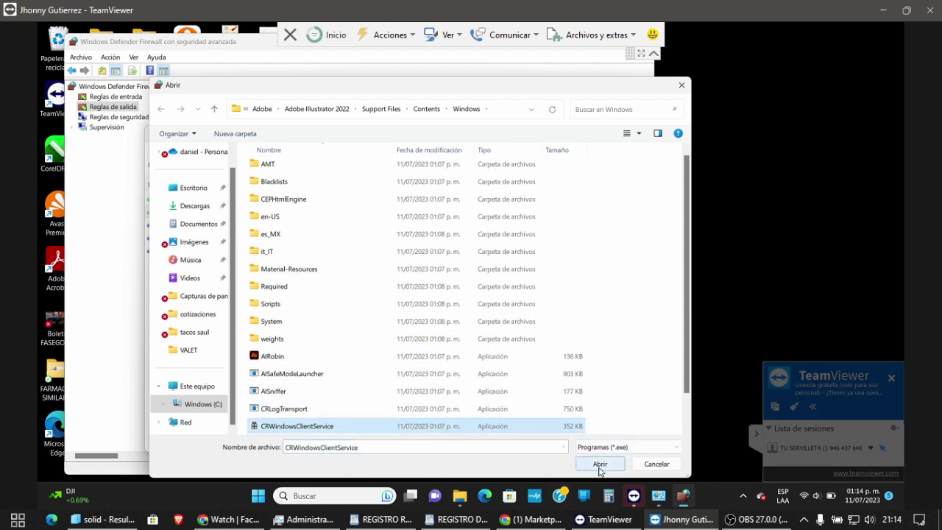
{"action": "left_click", "coordinate": [600, 464]}
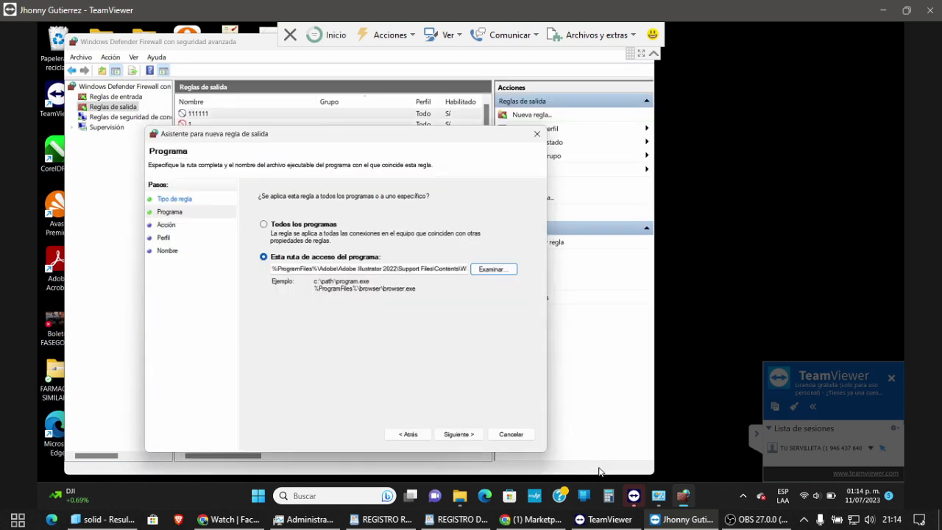
Keep the CRWindowsClientService outbound rule blocking the connection on the default profiles, name it 22222 and finish it.
{"action": "left_click", "coordinate": [472, 437]}
{"action": "left_click", "coordinate": [472, 437]}
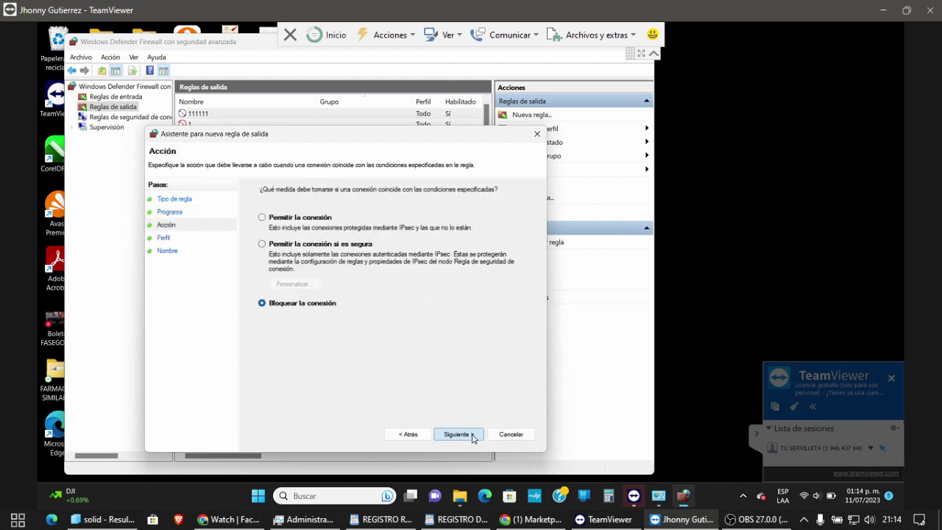
{"action": "left_click", "coordinate": [473, 437]}
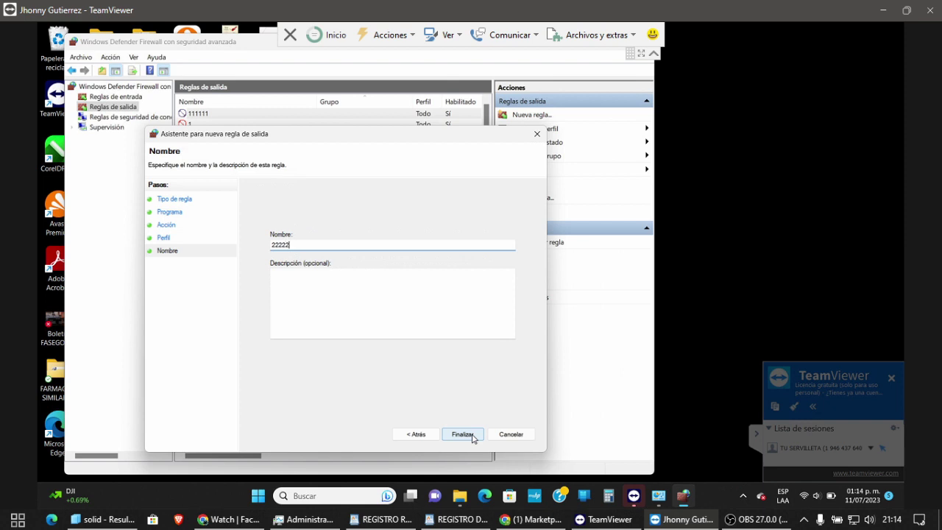
{"action": "left_click", "coordinate": [462, 434]}
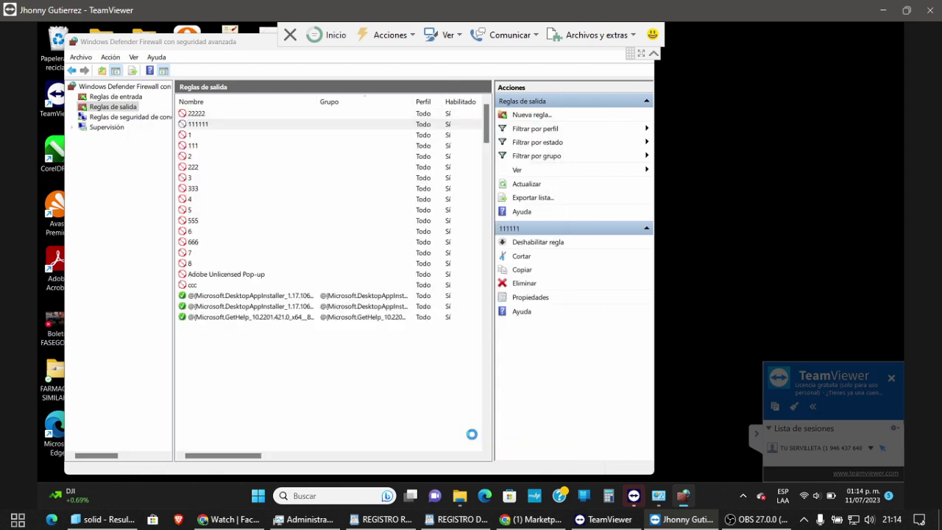
Start another outbound program rule and choose the Illustrator application in the Contents\Windows folder as its program.
{"action": "left_click", "coordinate": [540, 115]}
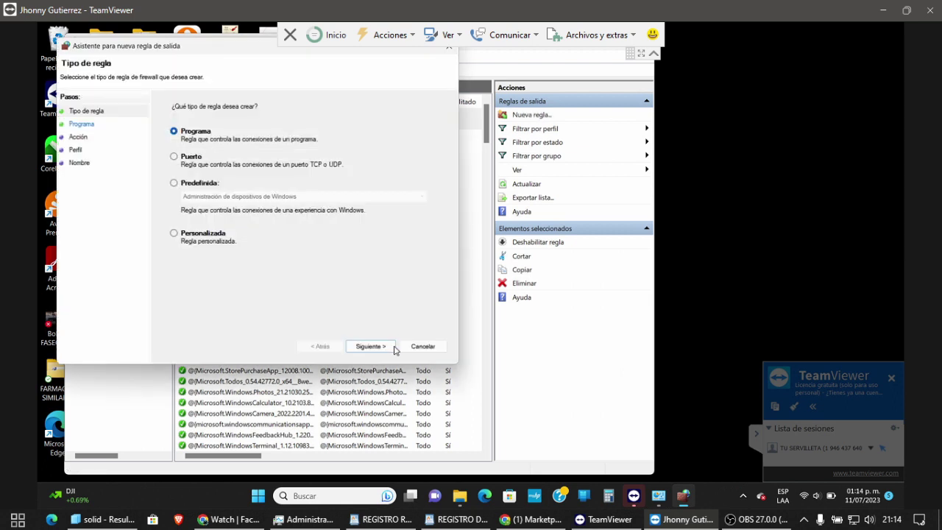
{"action": "left_click", "coordinate": [369, 346]}
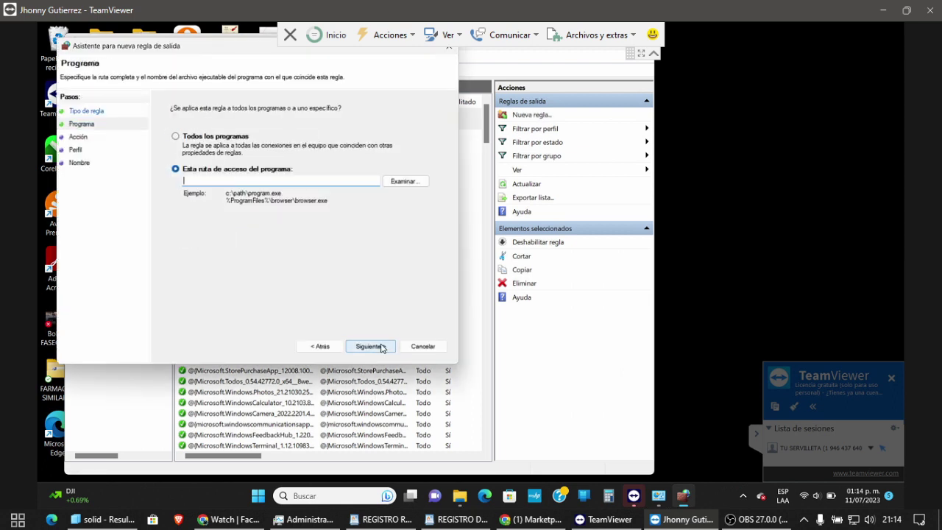
{"action": "left_click", "coordinate": [416, 184]}
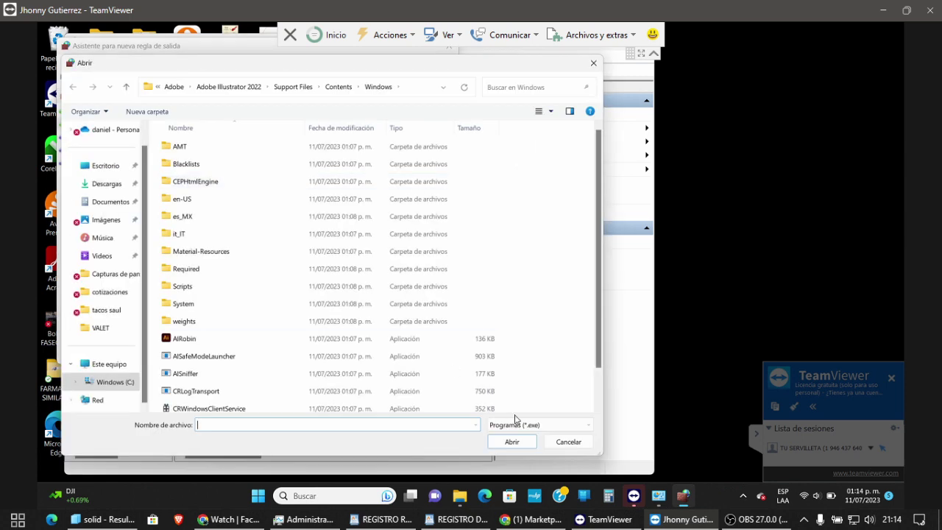
{"action": "scroll", "coordinate": [593, 387], "scroll_direction": "down", "scroll_amount": 1}
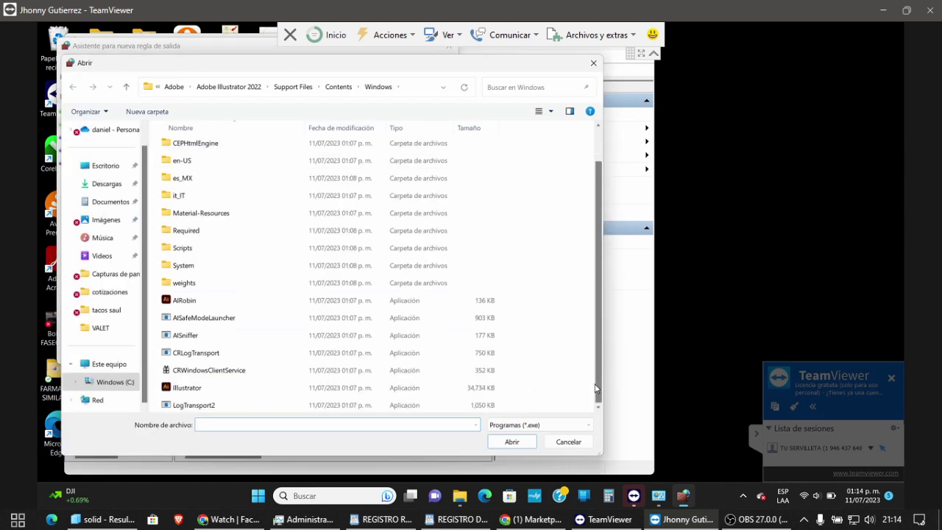
{"action": "left_click", "coordinate": [428, 388]}
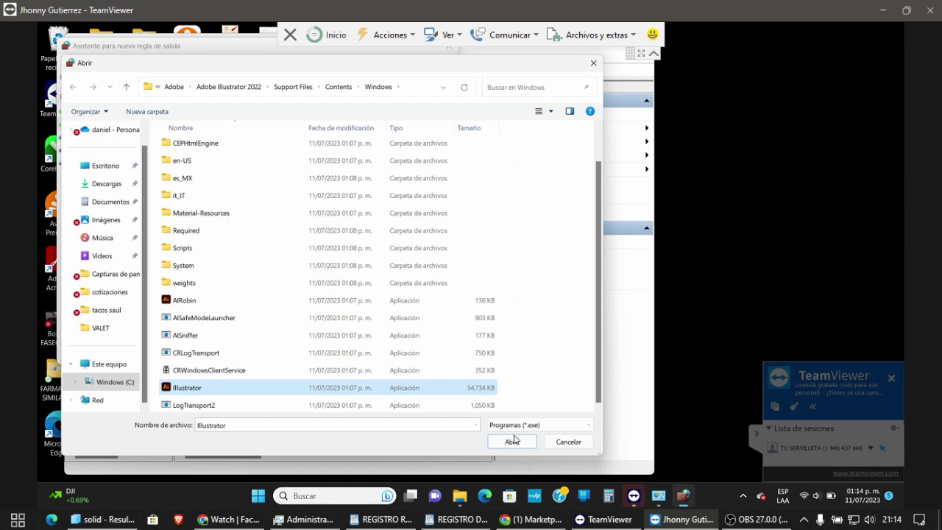
{"action": "left_click", "coordinate": [512, 442]}
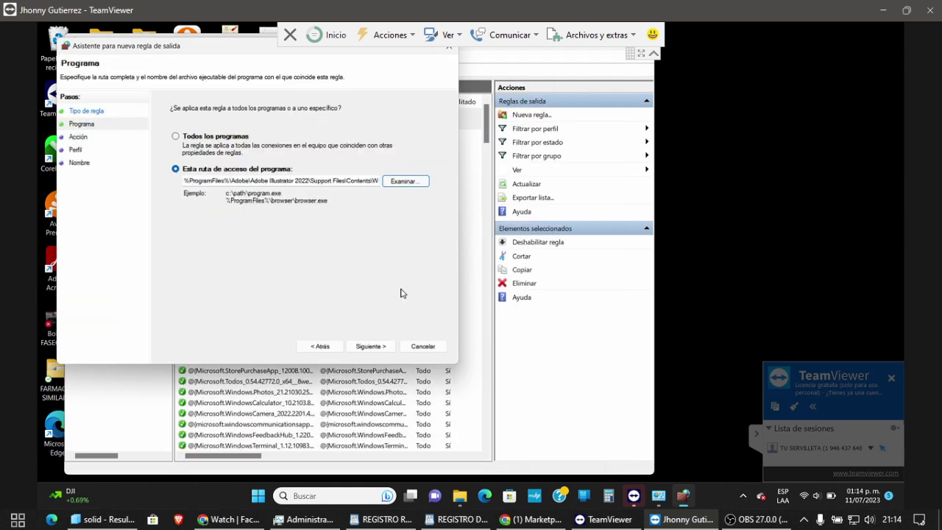
Keep the Illustrator outbound rule blocking the connection on the default profiles, name it 33333 and finish it.
{"action": "left_click", "coordinate": [373, 346]}
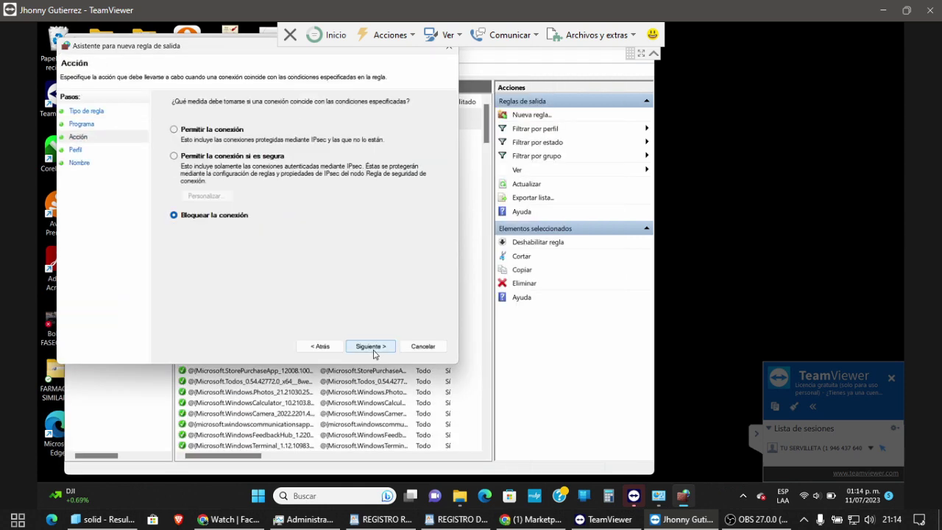
{"action": "left_click", "coordinate": [373, 349]}
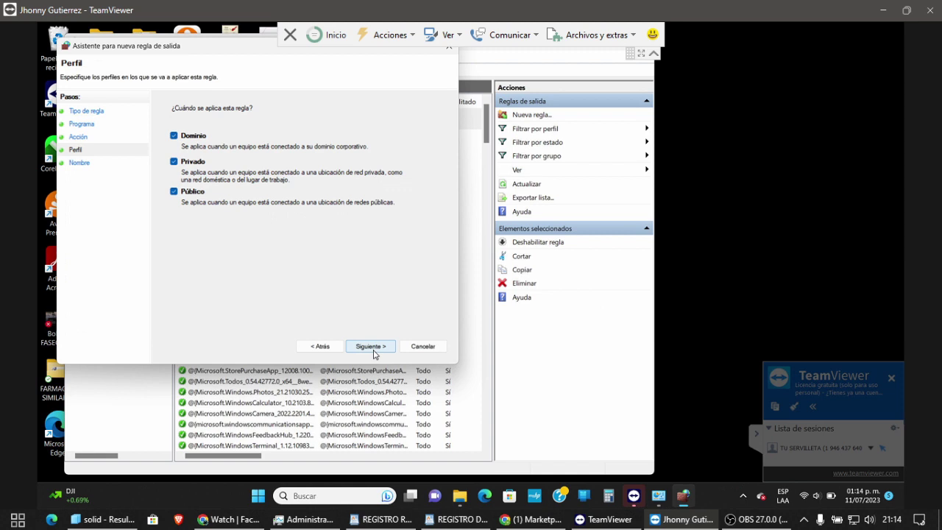
{"action": "left_click", "coordinate": [373, 347]}
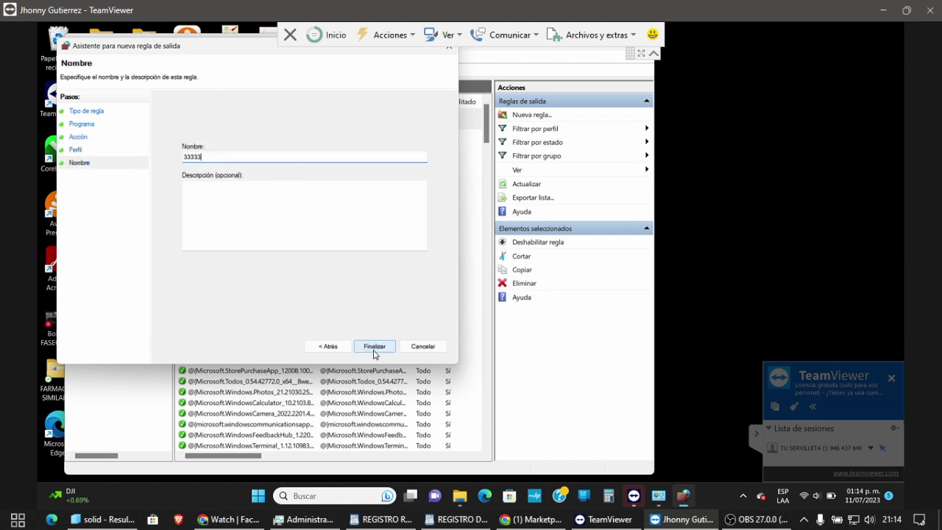
{"action": "left_click", "coordinate": [373, 351]}
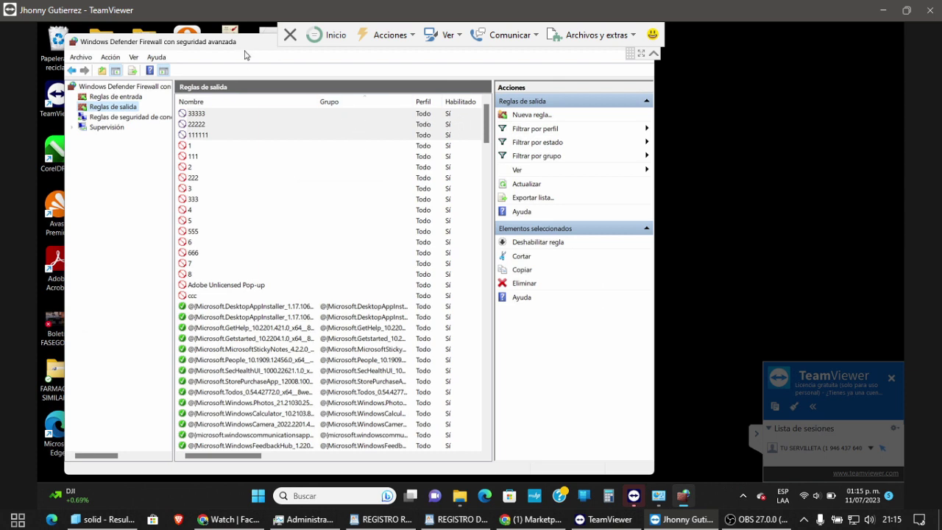
Close the firewall console, then find Adobe Illustrator 2022 on the remote computer and run it as administrator.
{"action": "left_click_drag", "start_coordinate": [245, 47], "coordinate": [243, 128]}
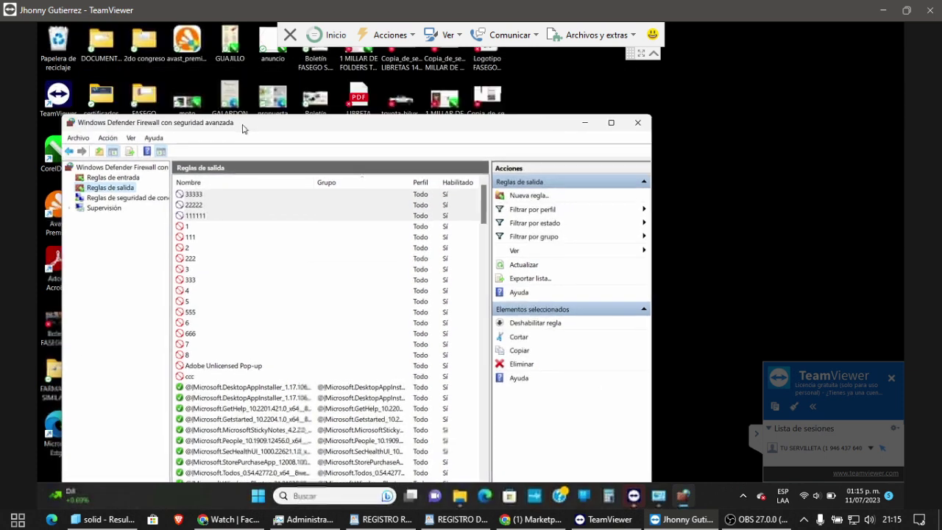
{"action": "left_click", "coordinate": [634, 126]}
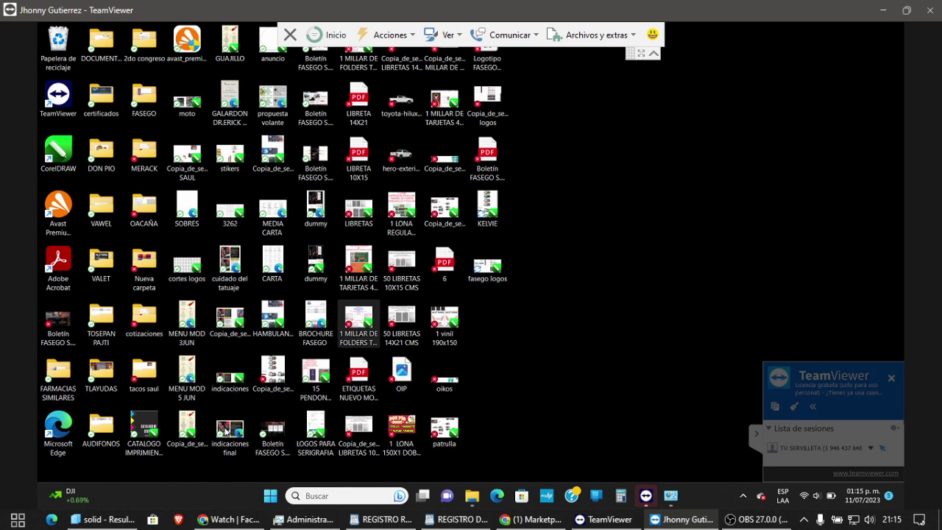
{"action": "left_click", "coordinate": [324, 497]}
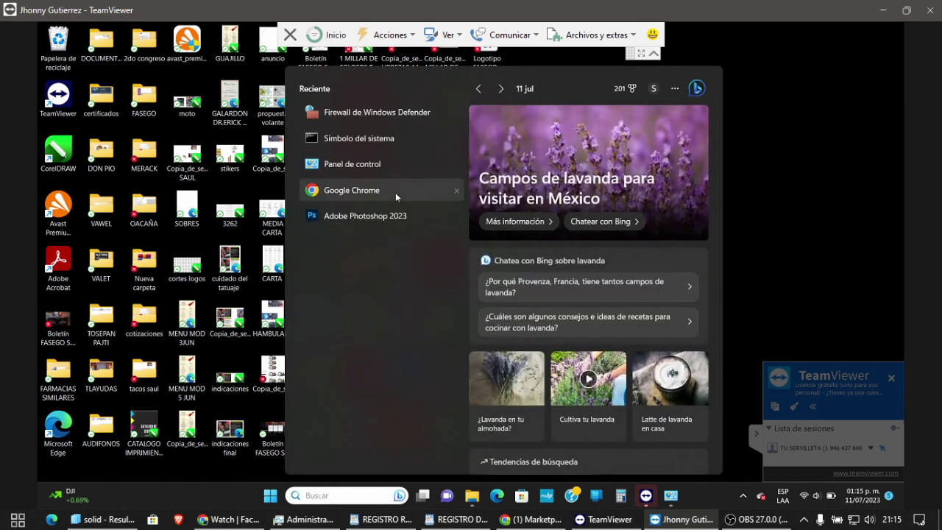
{"action": "type", "text": "i"}
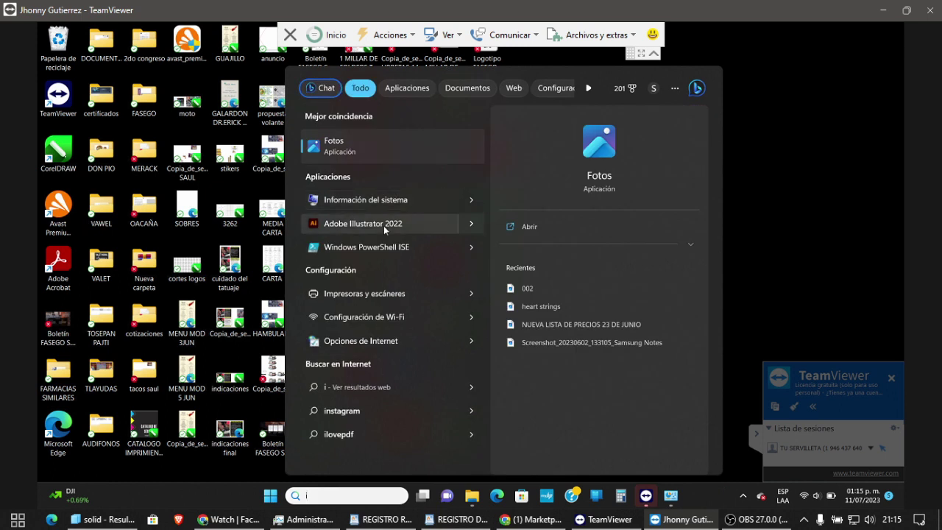
{"action": "right_click", "coordinate": [383, 226]}
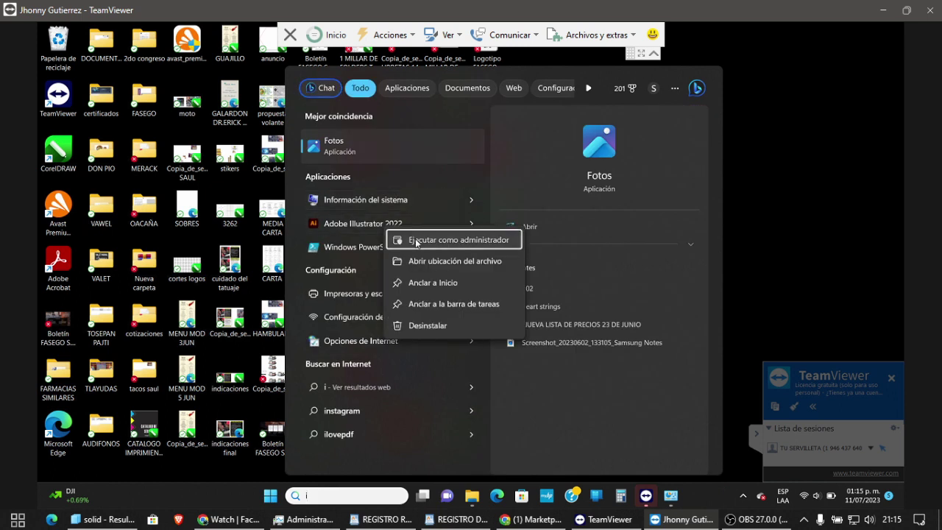
{"action": "left_click", "coordinate": [415, 240]}
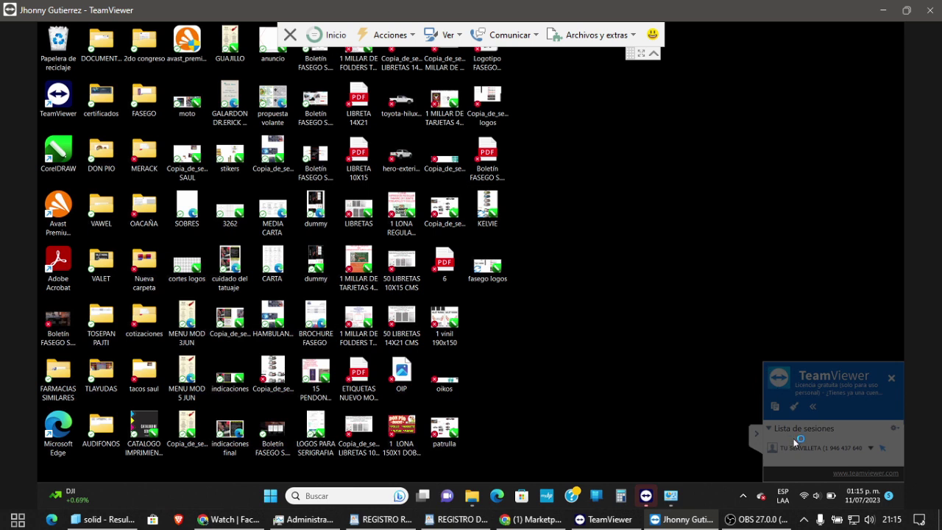
{"action": "left_click", "coordinate": [758, 519]}
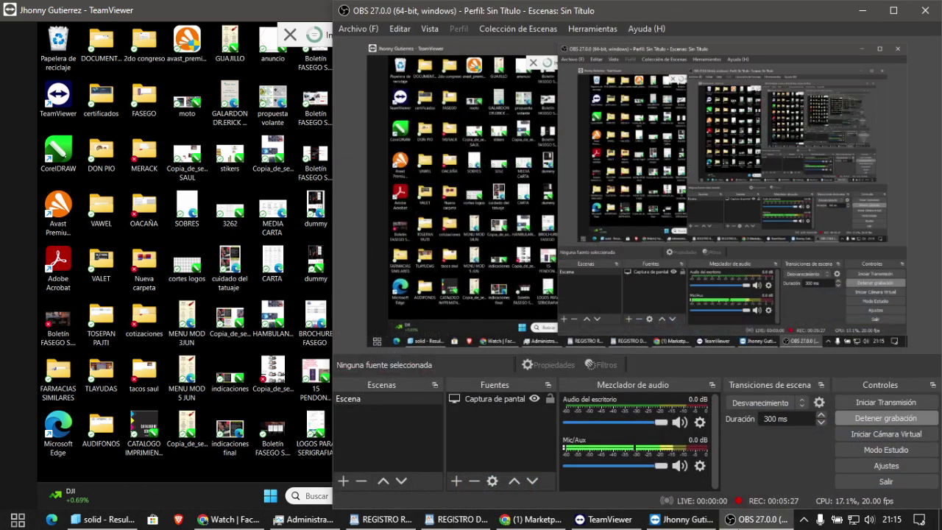
{"action": "left_click", "coordinate": [757, 519]}
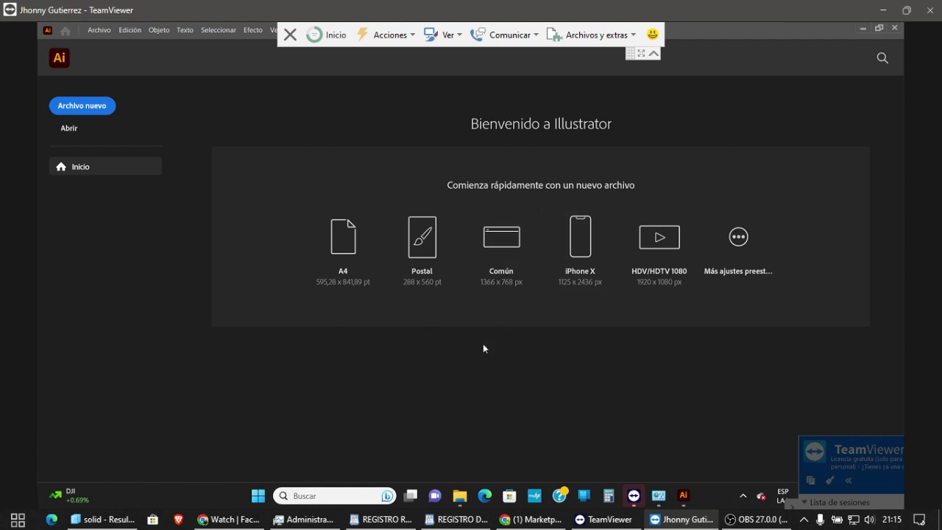
Create a new document from the A4 preset and place a text object on the page, clearing its placeholder text.
{"action": "left_click", "coordinate": [346, 237]}
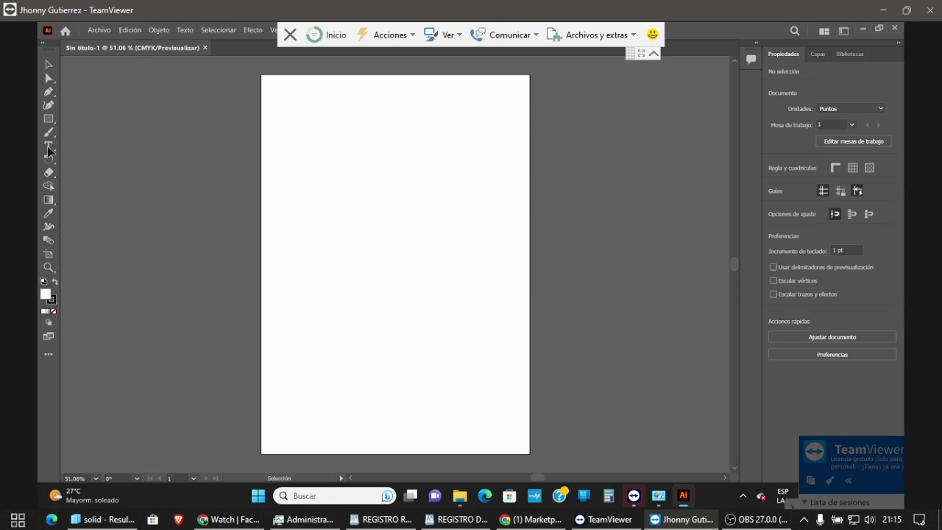
{"action": "left_click", "coordinate": [294, 218]}
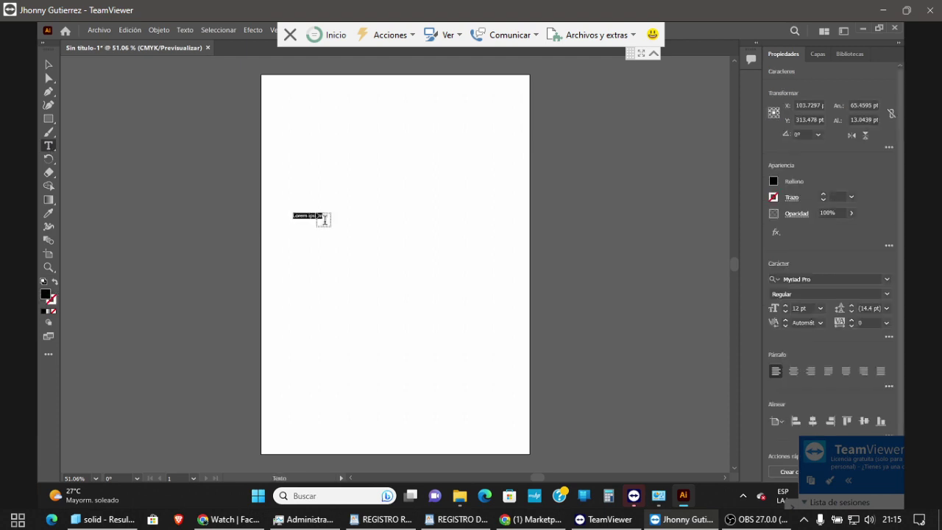
{"action": "key", "text": "BackSpace"}
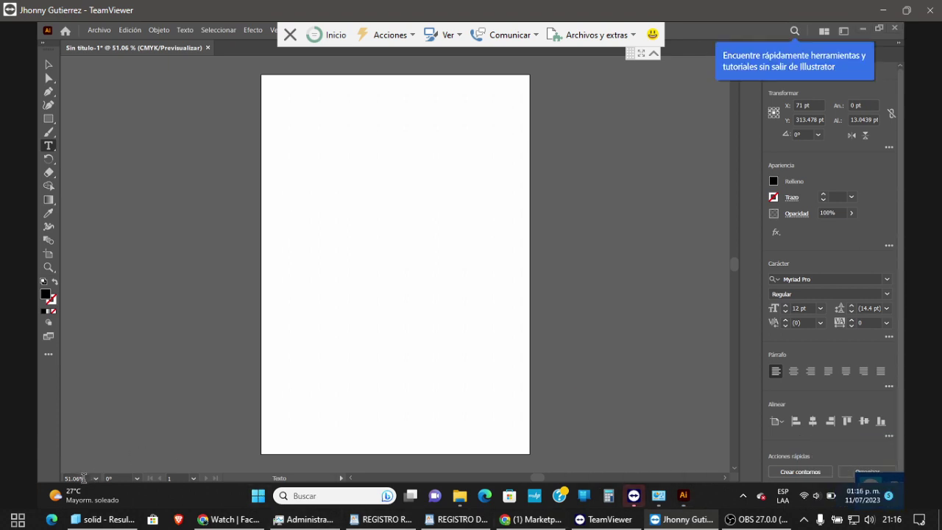
Place a new text object in the upper-left part of the page and replace its placeholder with HOLA COMO ESTAS.
{"action": "left_click", "coordinate": [74, 478]}
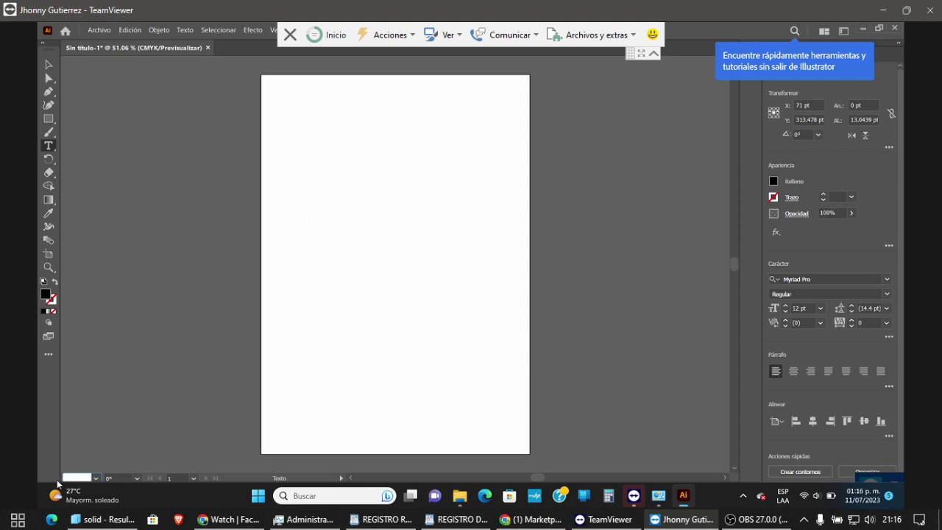
{"action": "type", "text": "80"}
{"action": "key", "text": "Return"}
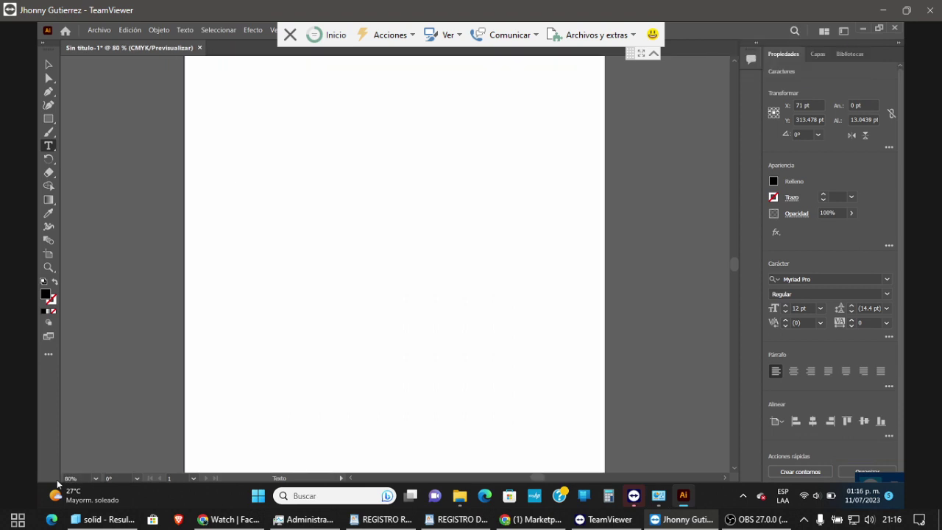
{"action": "left_click", "coordinate": [263, 230]}
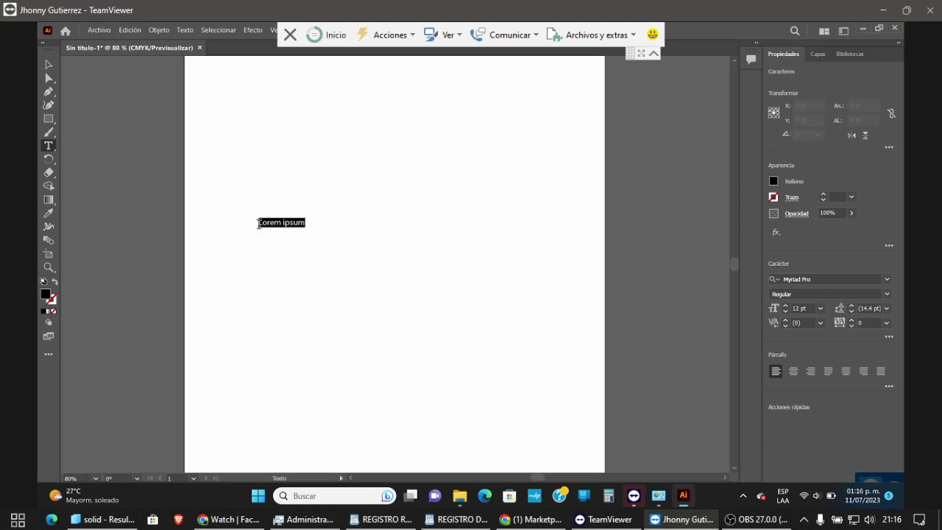
{"action": "key", "text": "BackSpace"}
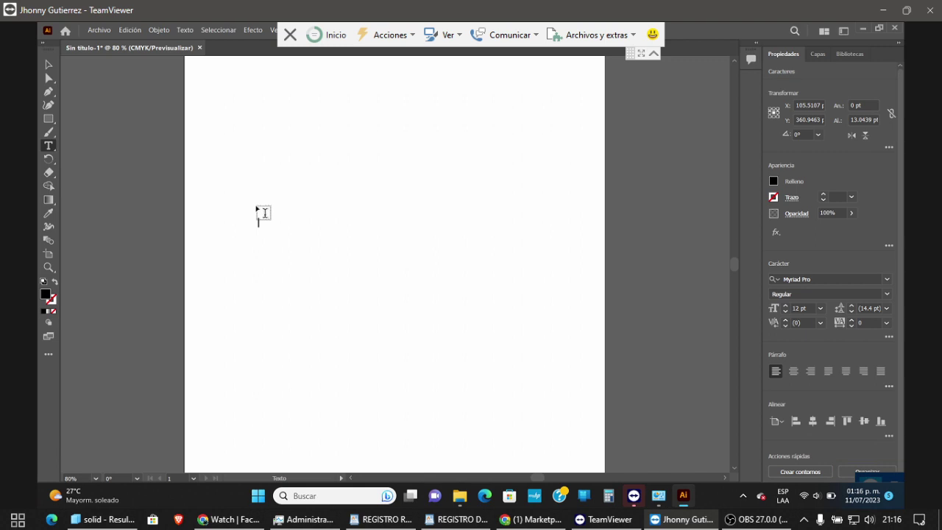
{"action": "type", "text": "HOLA COMO ESTAS"}
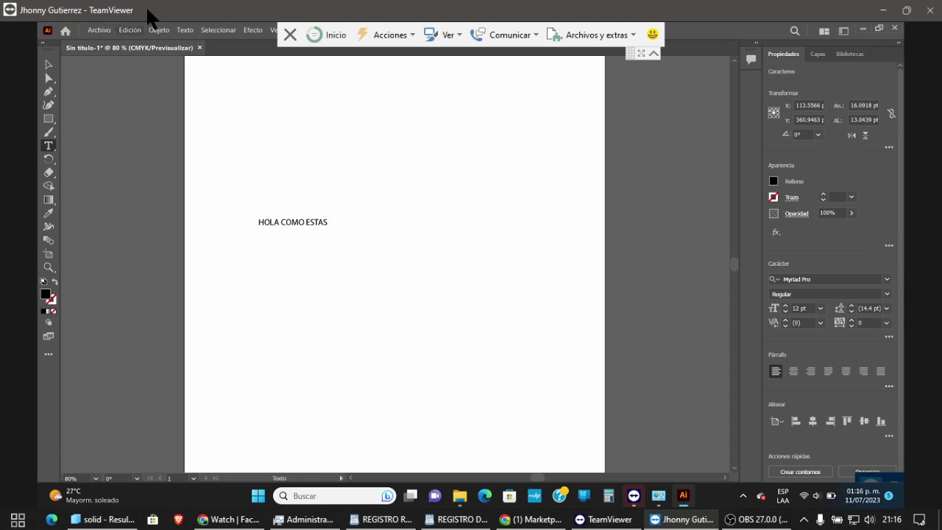
{"action": "left_click", "coordinate": [131, 31]}
{"action": "left_click", "coordinate": [134, 34]}
{"action": "left_click", "coordinate": [159, 30]}
{"action": "left_click", "coordinate": [105, 50]}
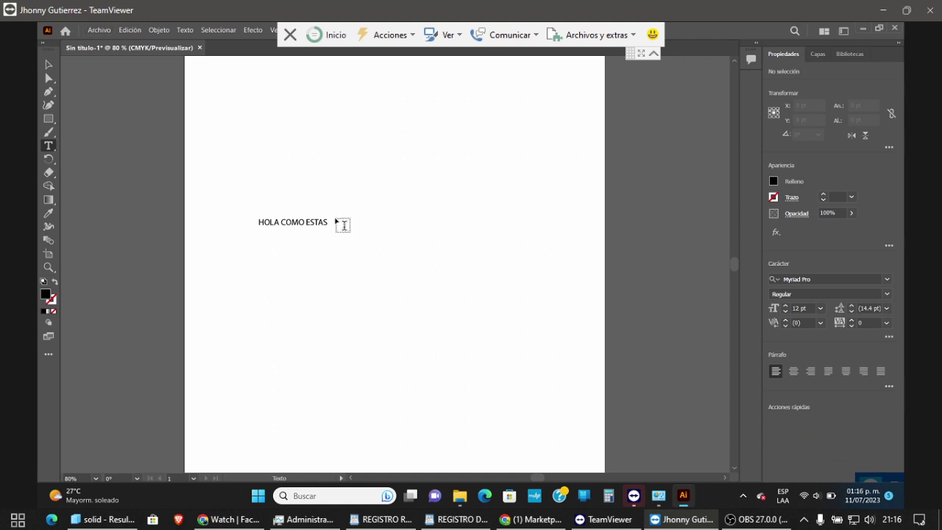
{"action": "triple_click", "coordinate": [253, 224]}
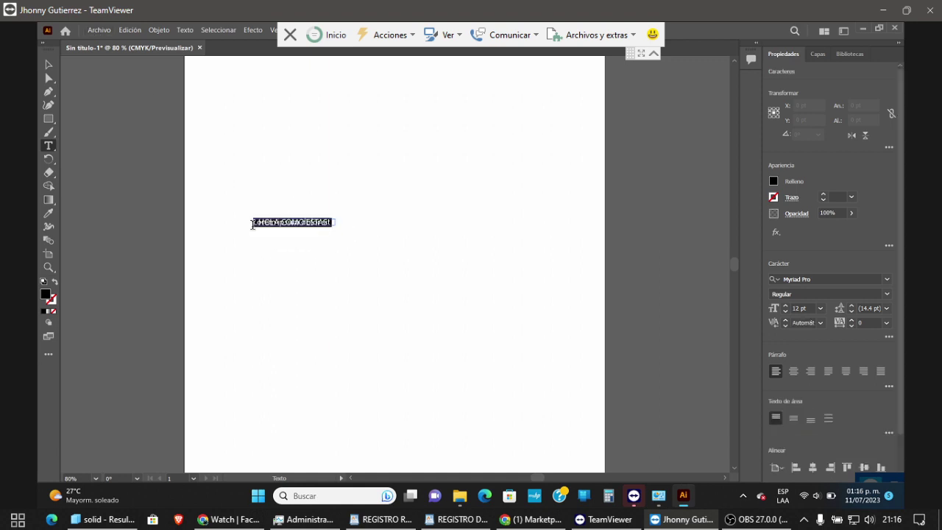
{"action": "left_click", "coordinate": [293, 230]}
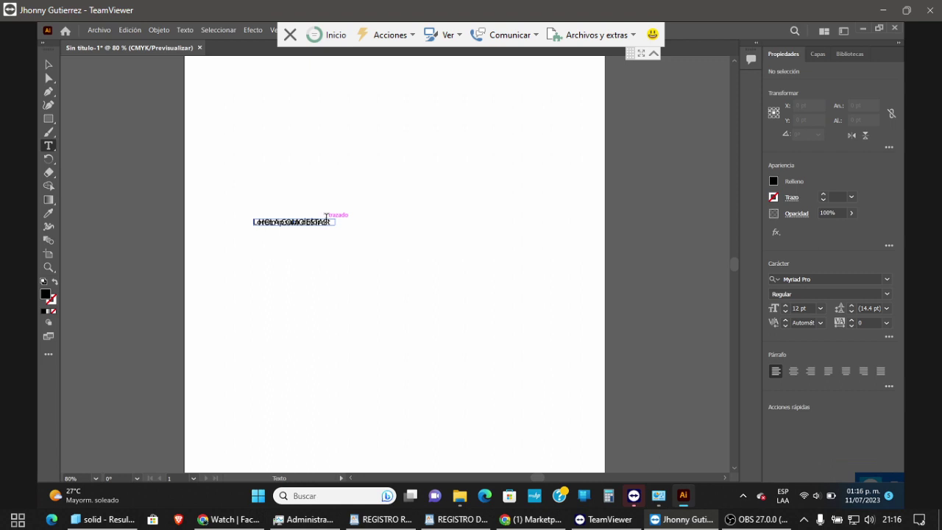
{"action": "triple_click", "coordinate": [326, 220]}
{"action": "key", "text": "Escape"}
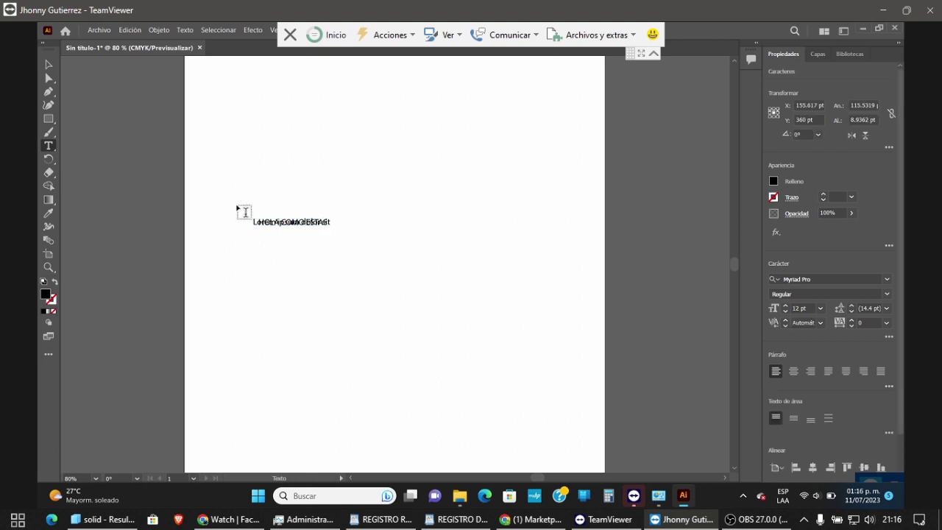
{"action": "left_click_drag", "start_coordinate": [324, 281], "coordinate": [199, 134]}
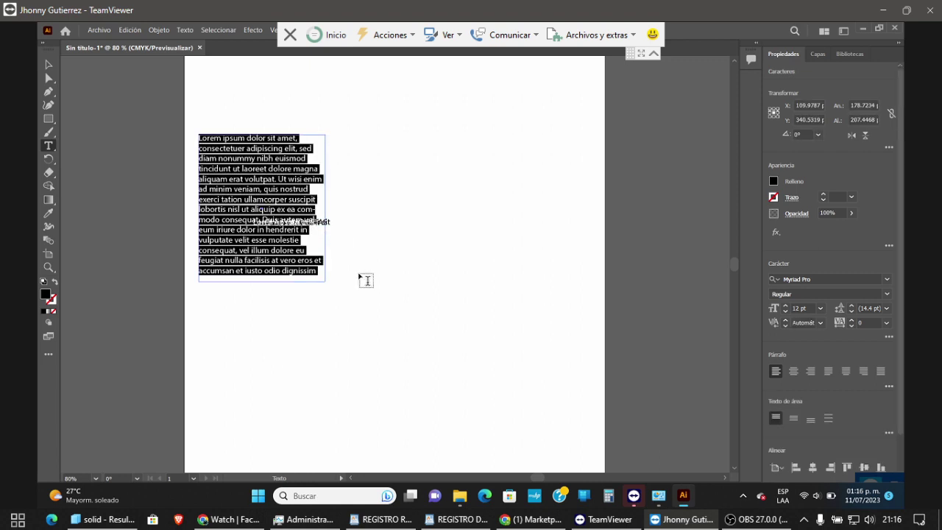
{"action": "key", "text": "ctrl+z"}
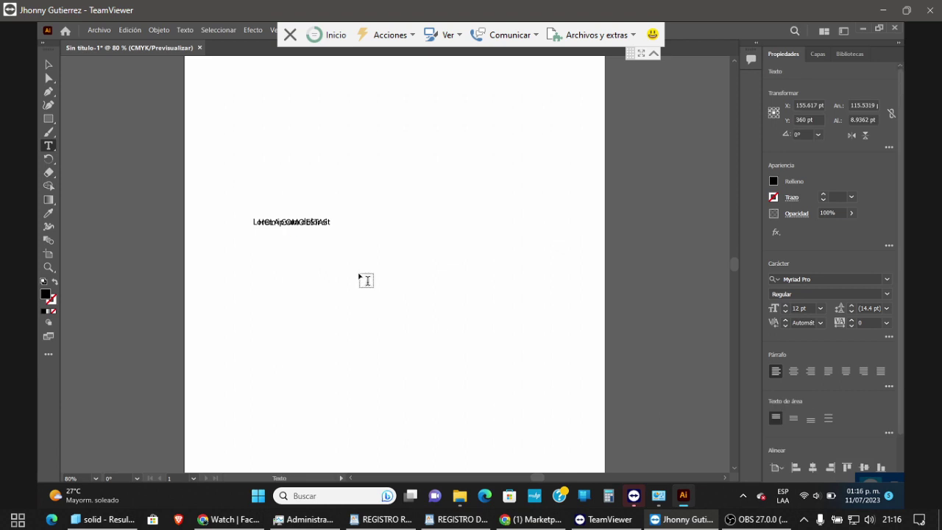
{"action": "key", "text": "Escape"}
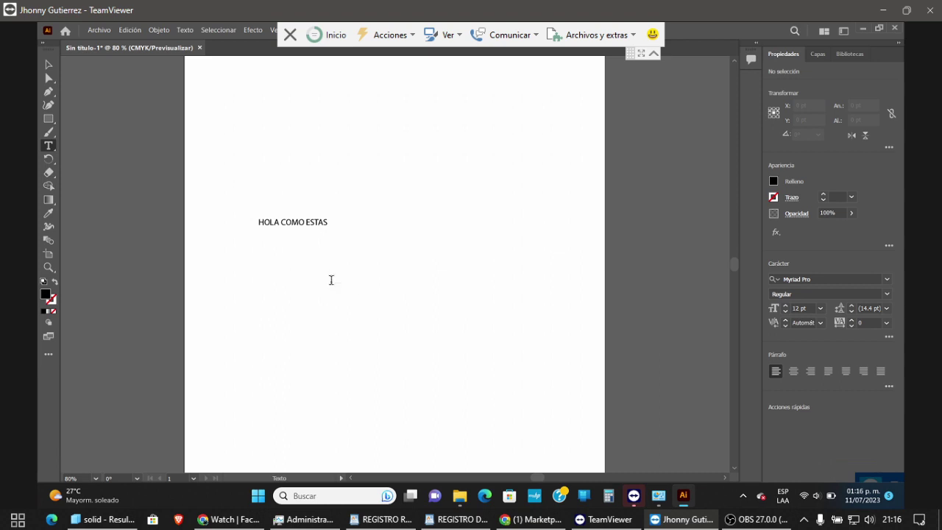
Place another text object below and to the right of HOLA COMO ESTAS, keep its Lorem ipsum placeholder and deselect it.
{"action": "left_click", "coordinate": [331, 279]}
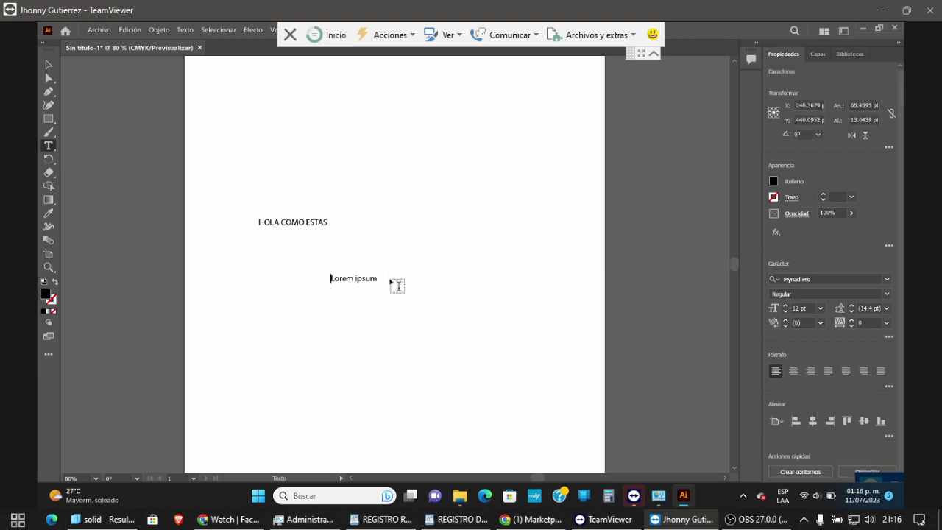
{"action": "left_click", "coordinate": [395, 284], "text": "ctrl"}
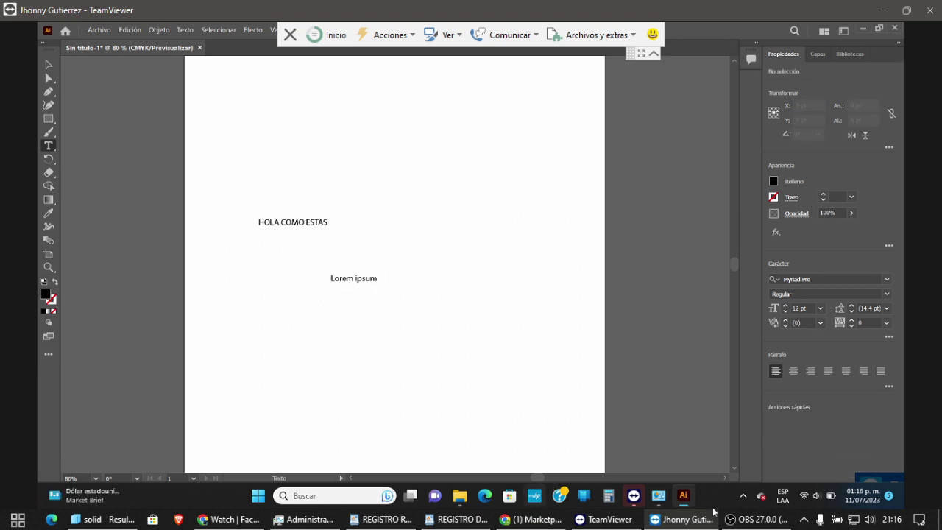
{"action": "left_click", "coordinate": [730, 519]}
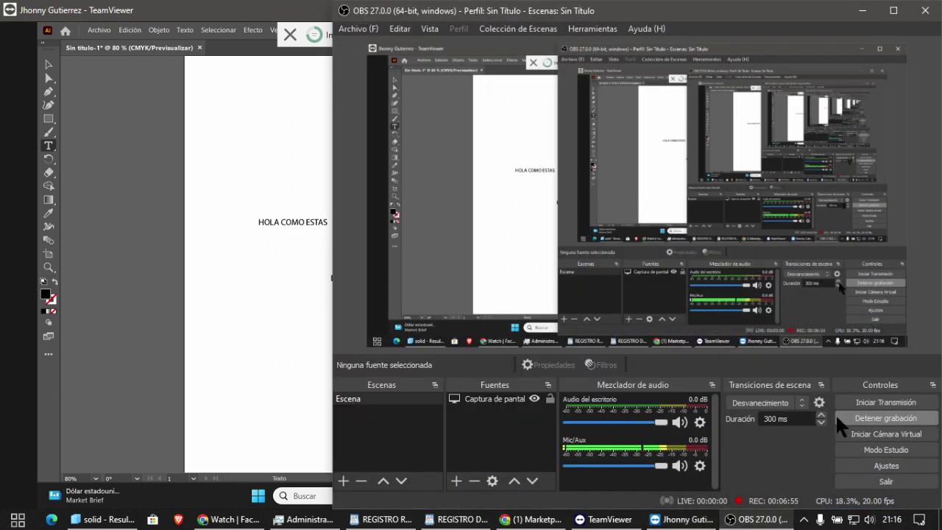